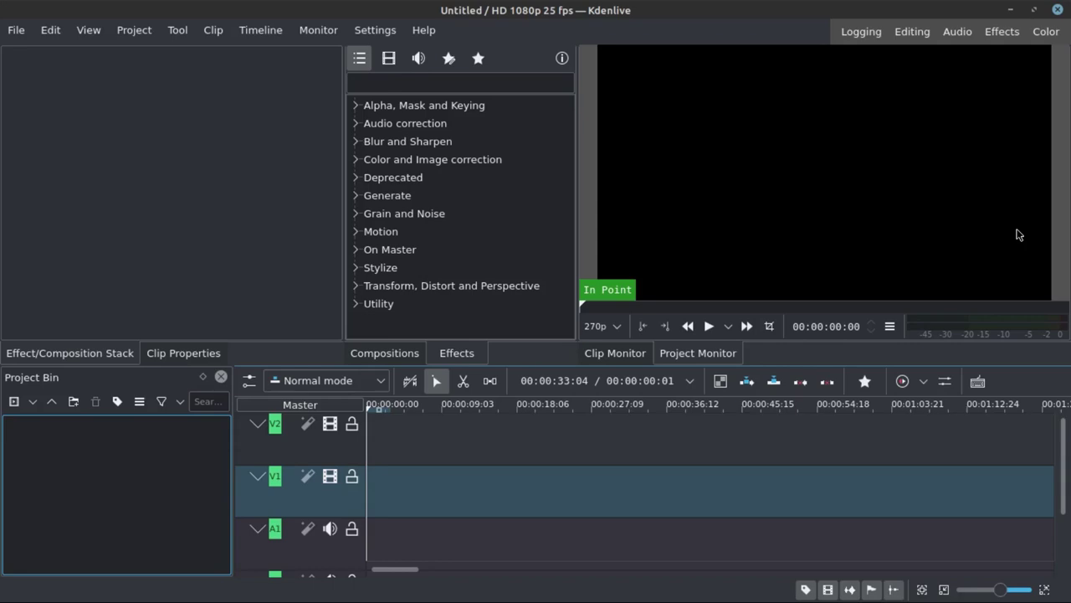
# Step: Import HOW TO SHOOT A CINEMATIC INTERVIEW.mp4 from the Downloads folder into the project bin, declining the switch to the clip's profile
pyautogui.click(85, 593)
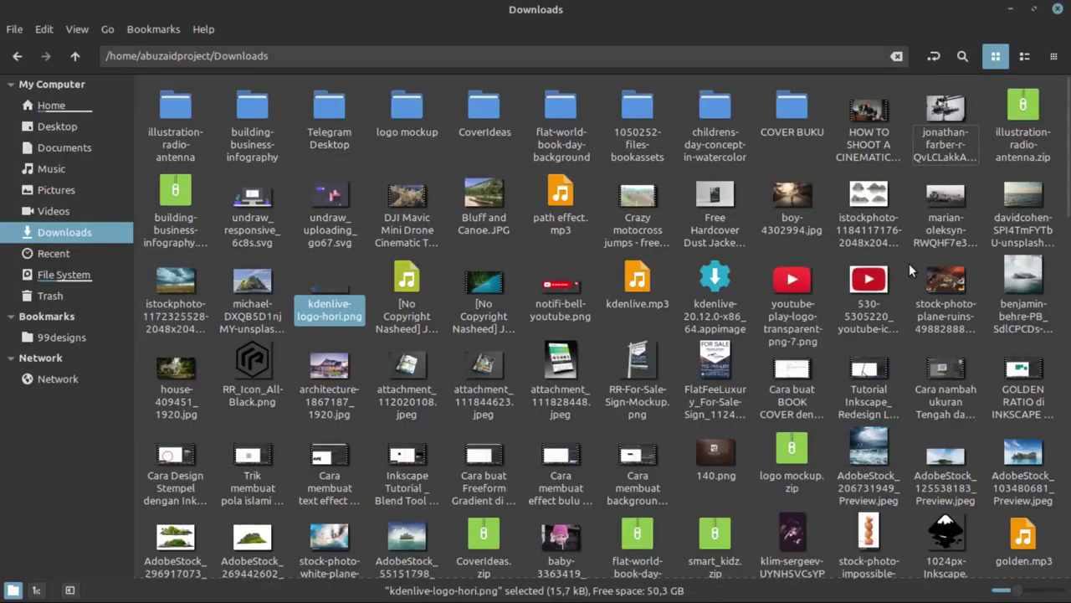
pyautogui.click(868, 116)
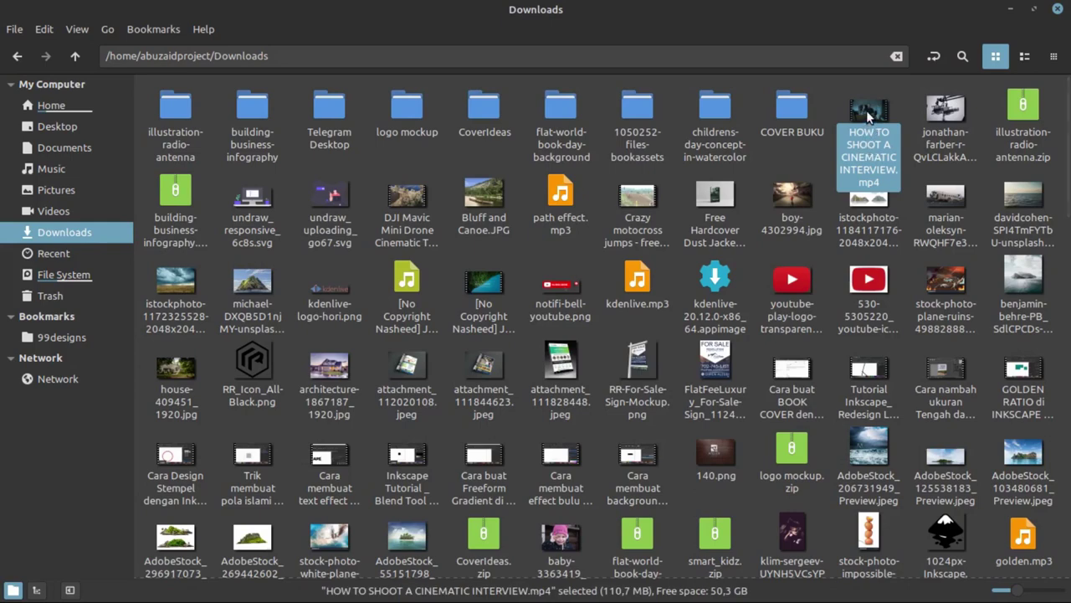
pyautogui.moveTo(868, 116); pyautogui.dragTo(96, 461)
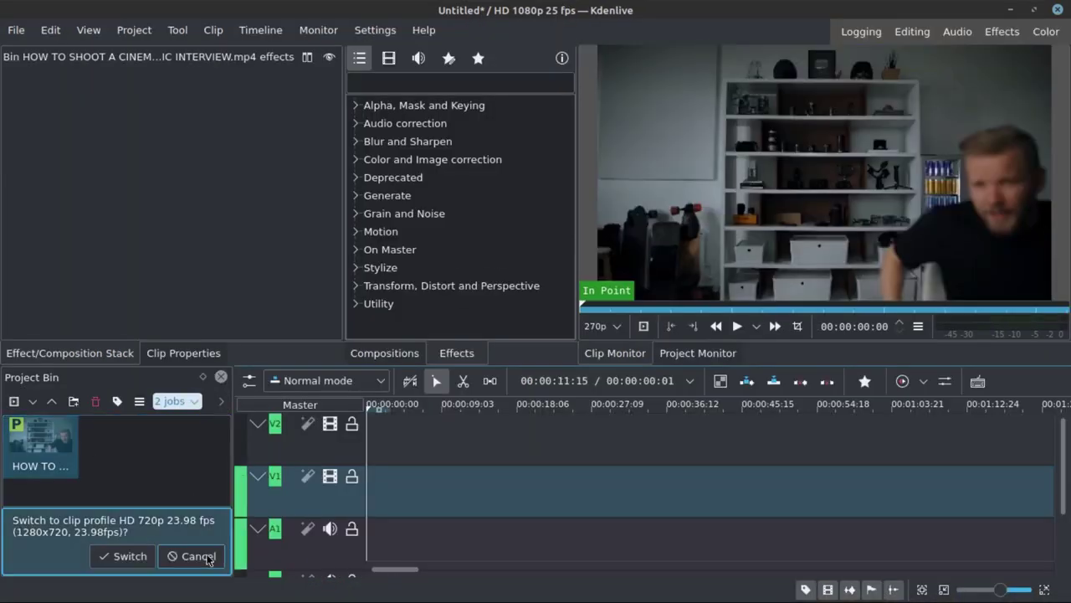
pyautogui.click(206, 555)
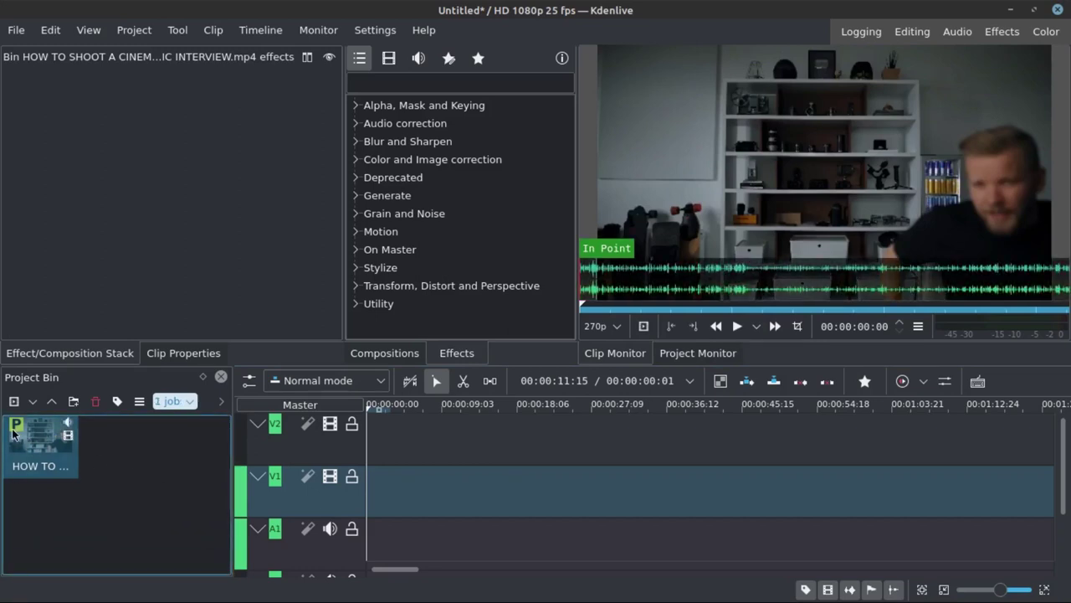
# Step: Place the interview clip from the project bin at the start of video track V1 with its audio on A1
pyautogui.click(67, 452)
pyautogui.click(379, 303)
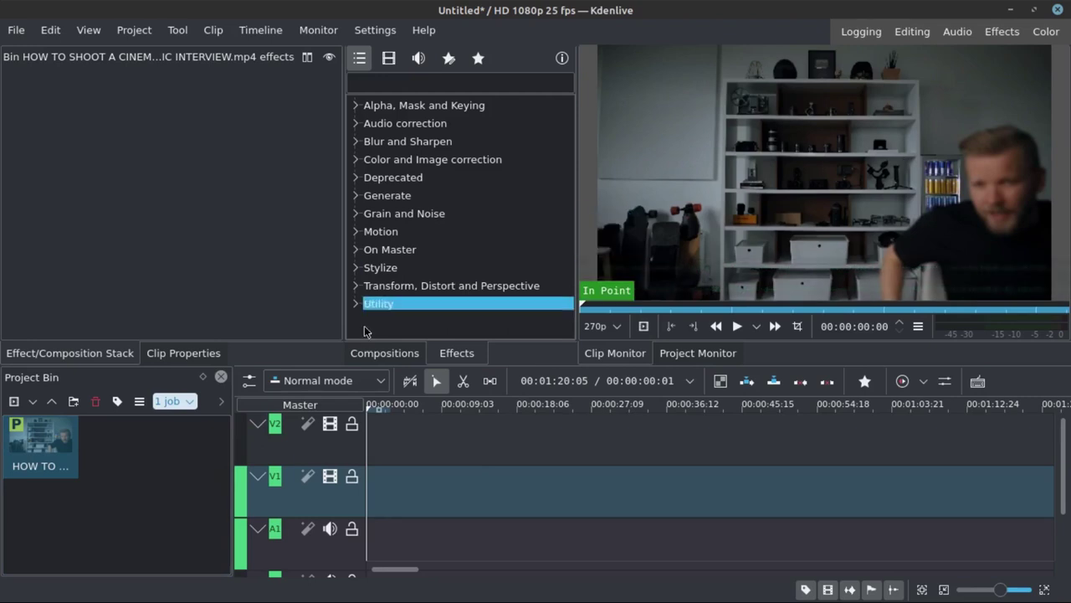
pyautogui.click(365, 331)
pyautogui.moveTo(784, 231)
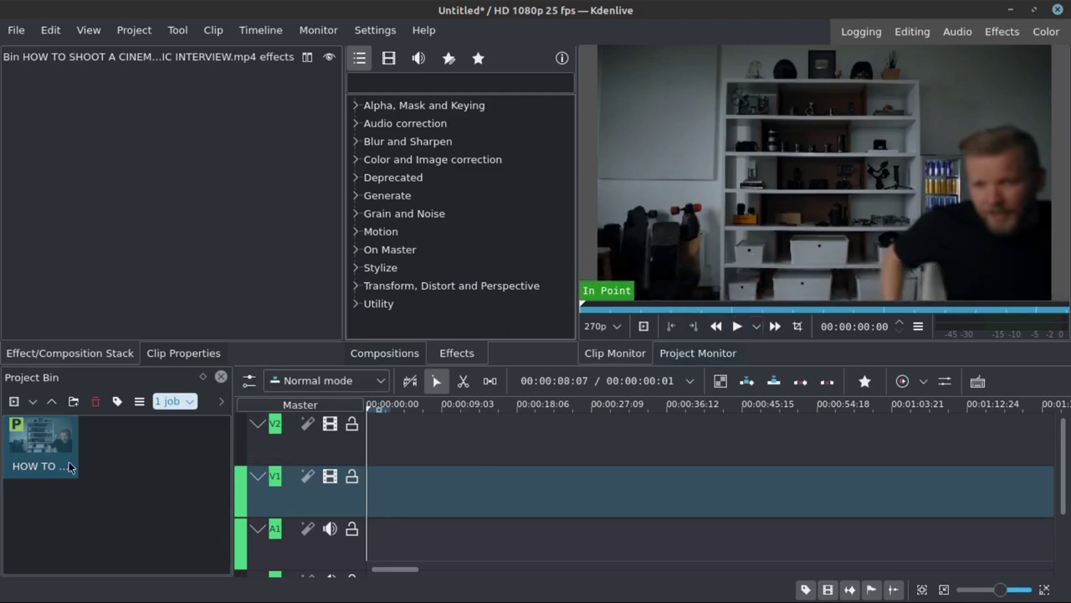
pyautogui.moveTo(27, 455); pyautogui.dragTo(507, 498)
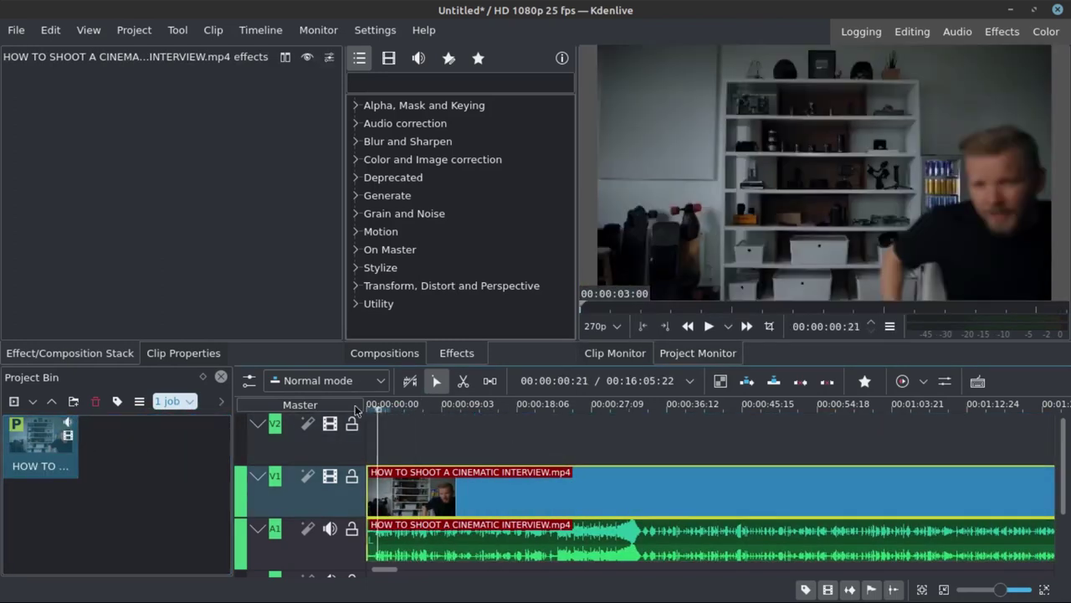
# Step: Preview the opening seconds of the interview clip and cut the clip at 00:00:02:19
pyautogui.press('Home')
pyautogui.click(709, 326)
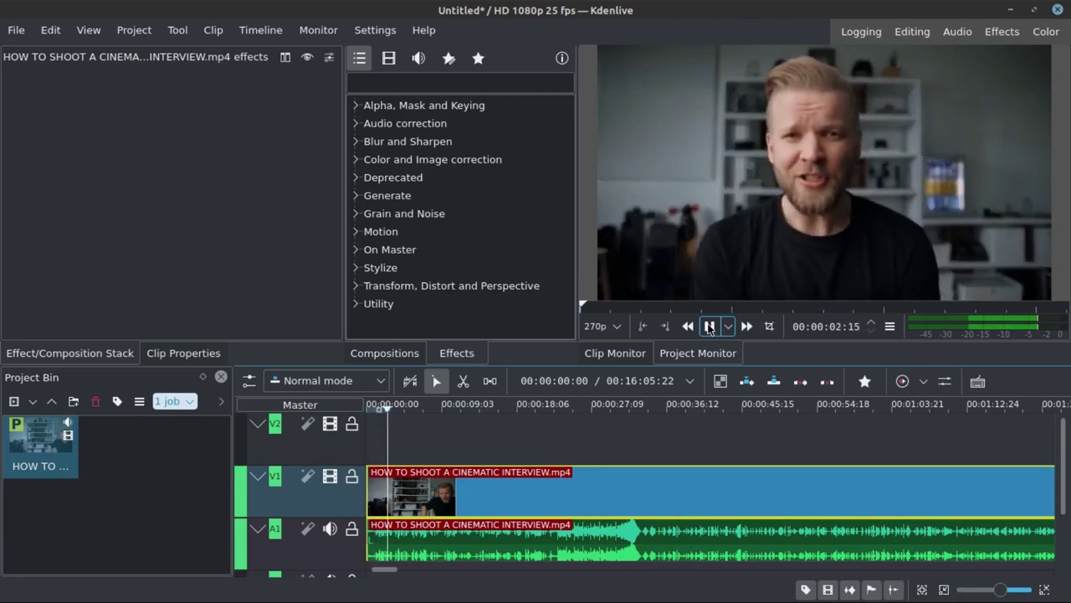
pyautogui.click(709, 326)
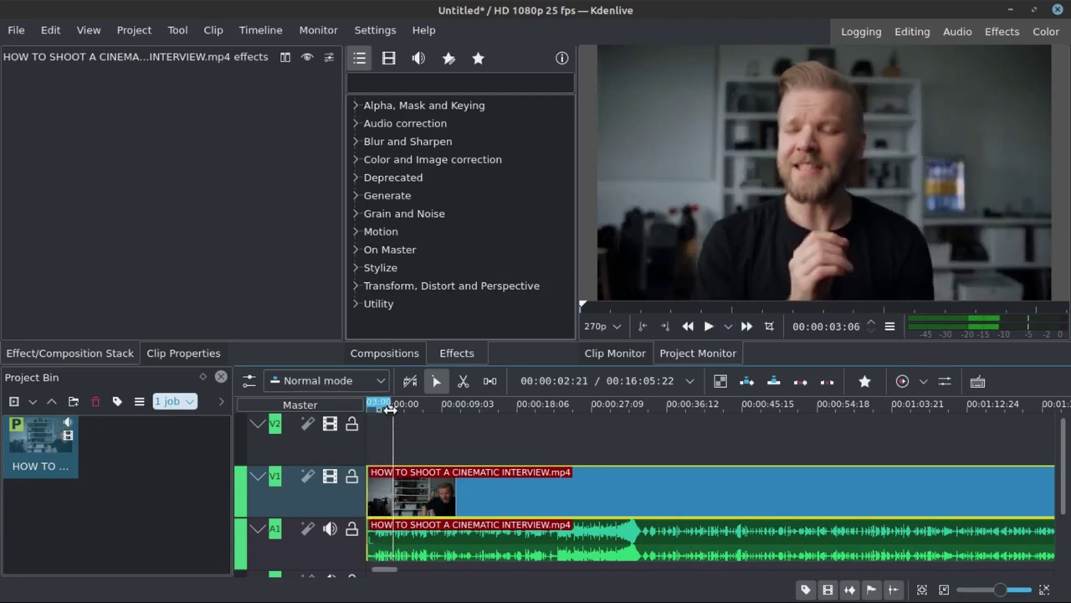
pyautogui.click(388, 407)
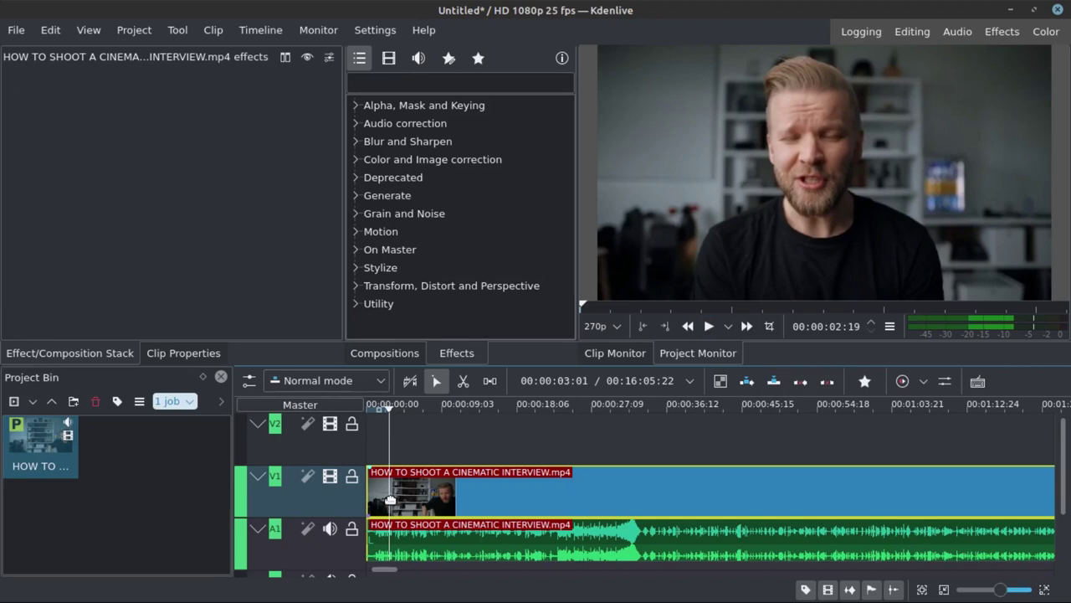
pyautogui.hotkey('shift', 'r')
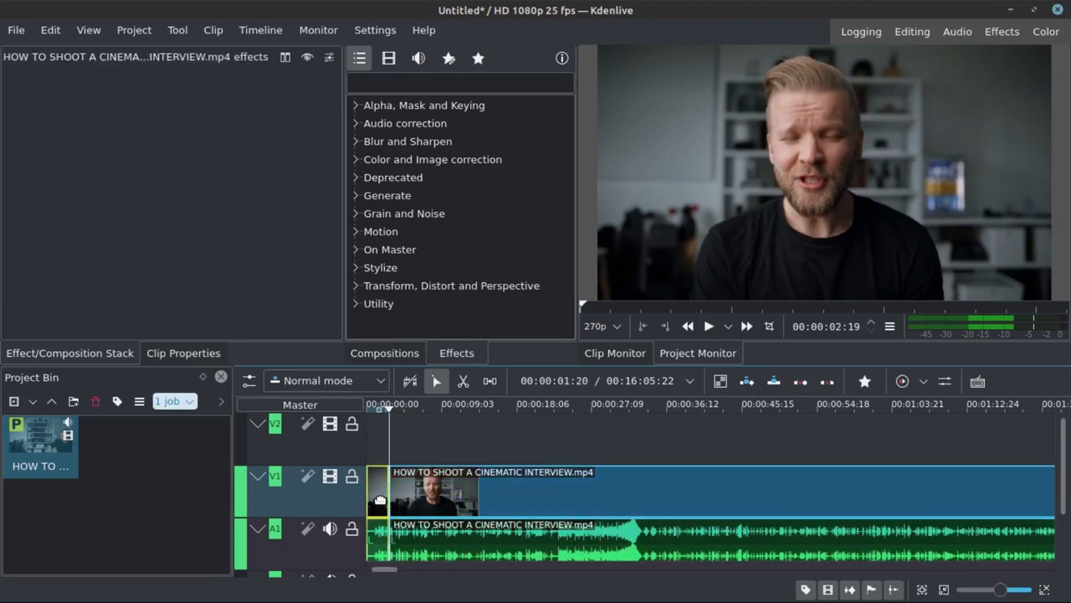
# Step: Delete the short opening segment and remove the empty space before the remaining clip
pyautogui.press('Delete')
pyautogui.rightClick(376, 487)
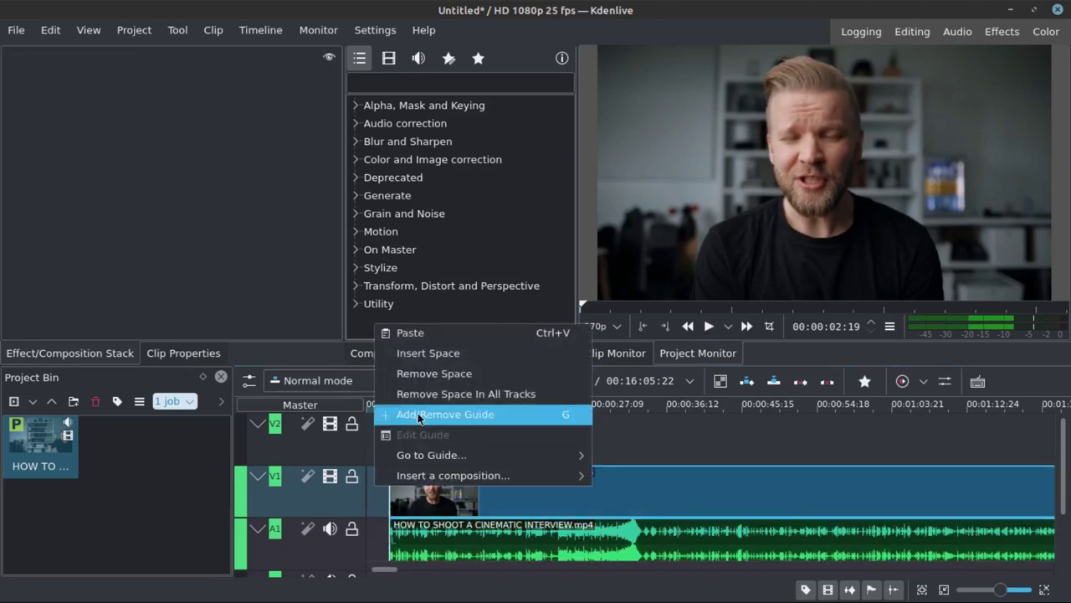
pyautogui.click(431, 374)
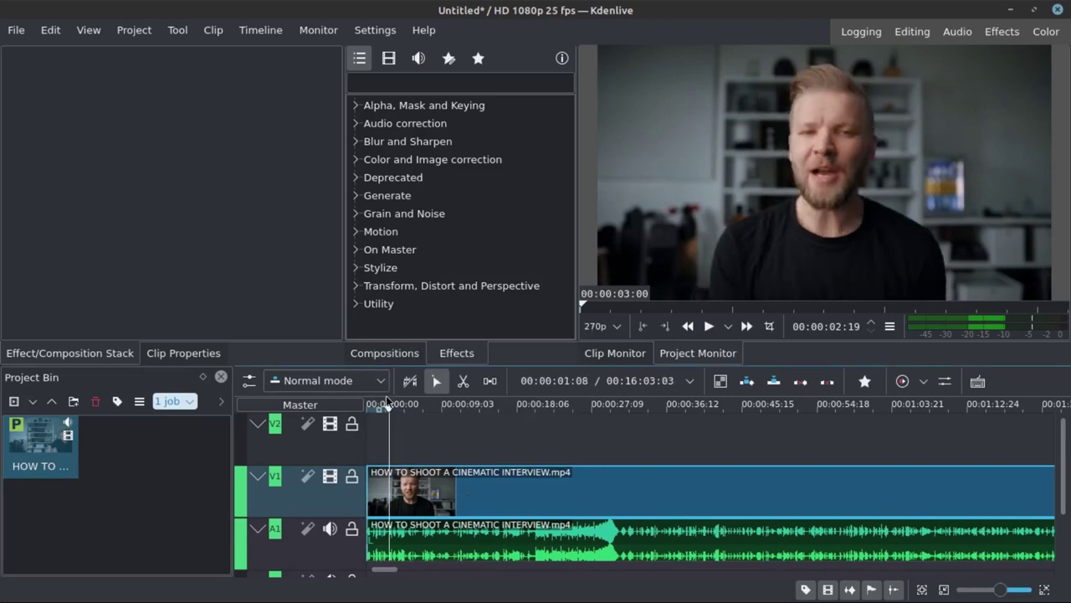
# Step: Cut the interview clip at 00:00:18:16 and delete everything after the cut
pyautogui.moveTo(386, 401); pyautogui.dragTo(520, 401)
pyautogui.click(520, 517)
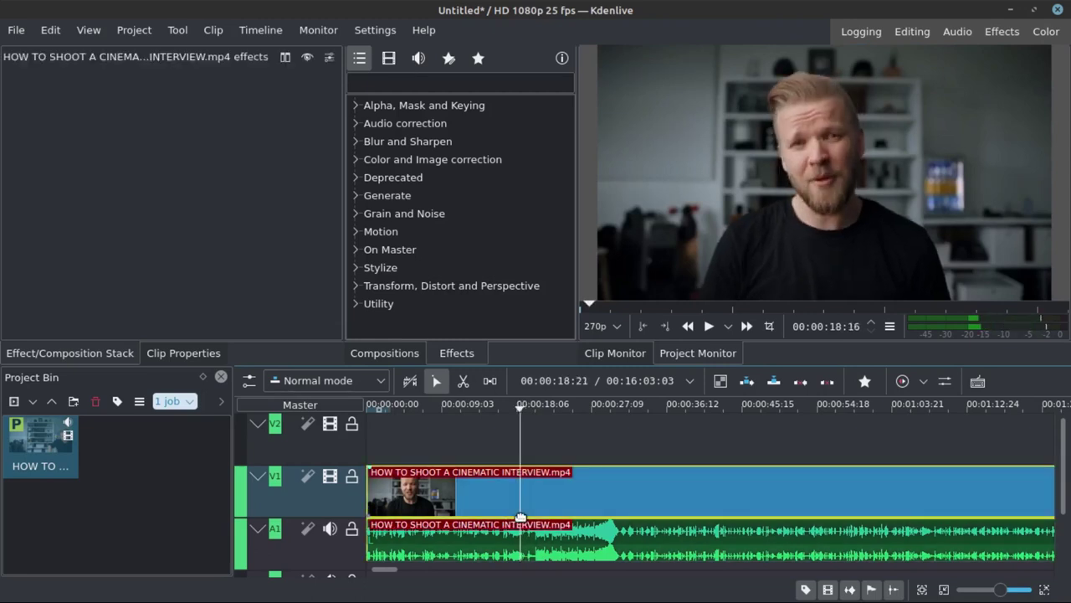
pyautogui.hotkey('shift', 'r')
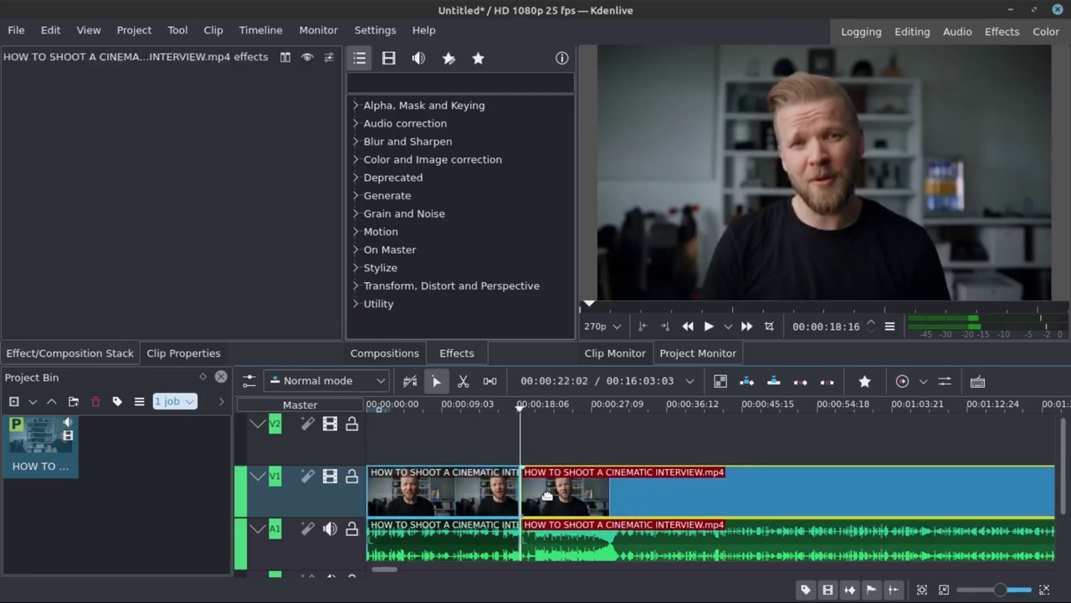
pyautogui.moveTo(548, 495); pyautogui.dragTo(607, 495)
pyautogui.rightClick(631, 488)
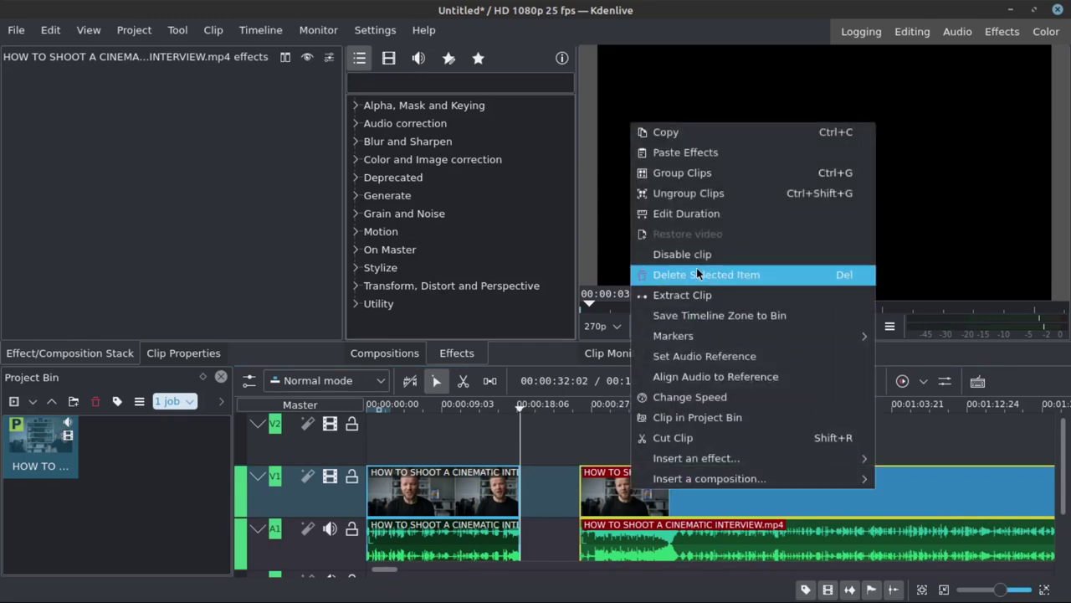
pyautogui.click(697, 273)
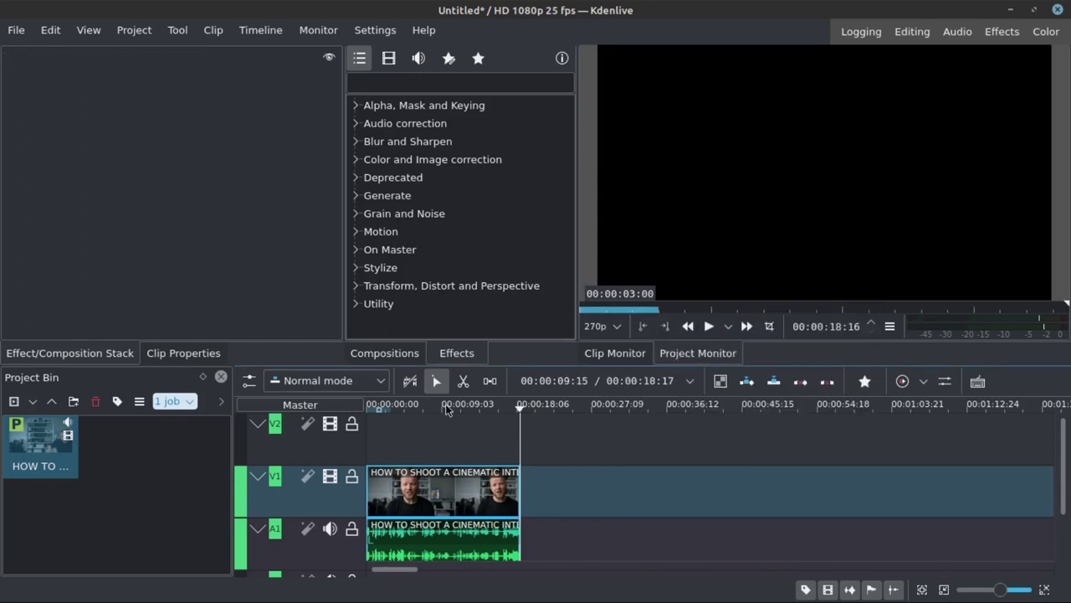
# Step: Return the playhead to the start and find the Dynamic Text effect by searching the effects for DY
pyautogui.press('Home')
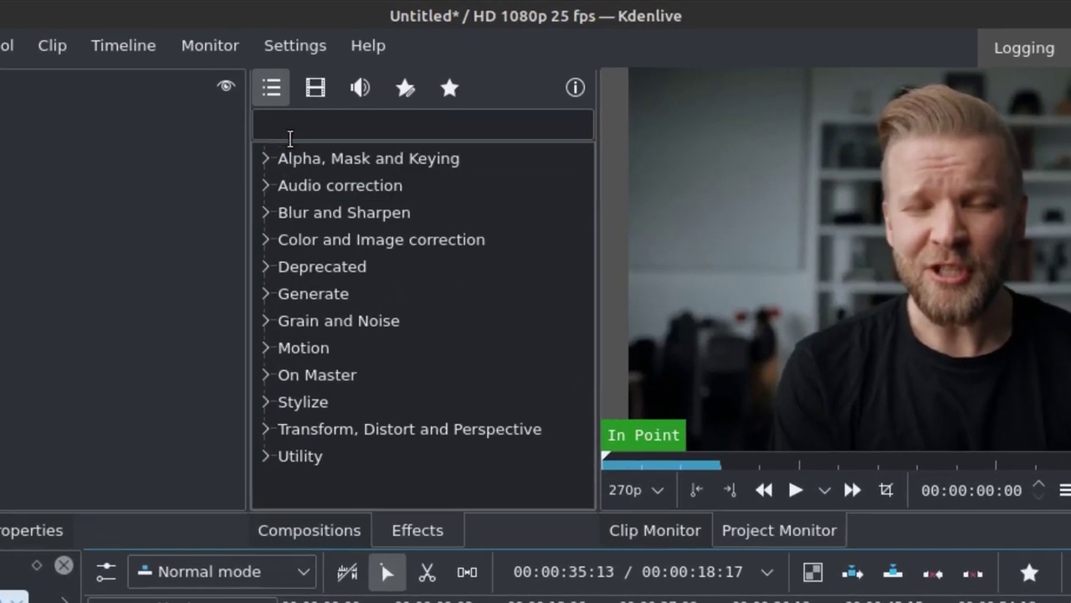
pyautogui.click(375, 83)
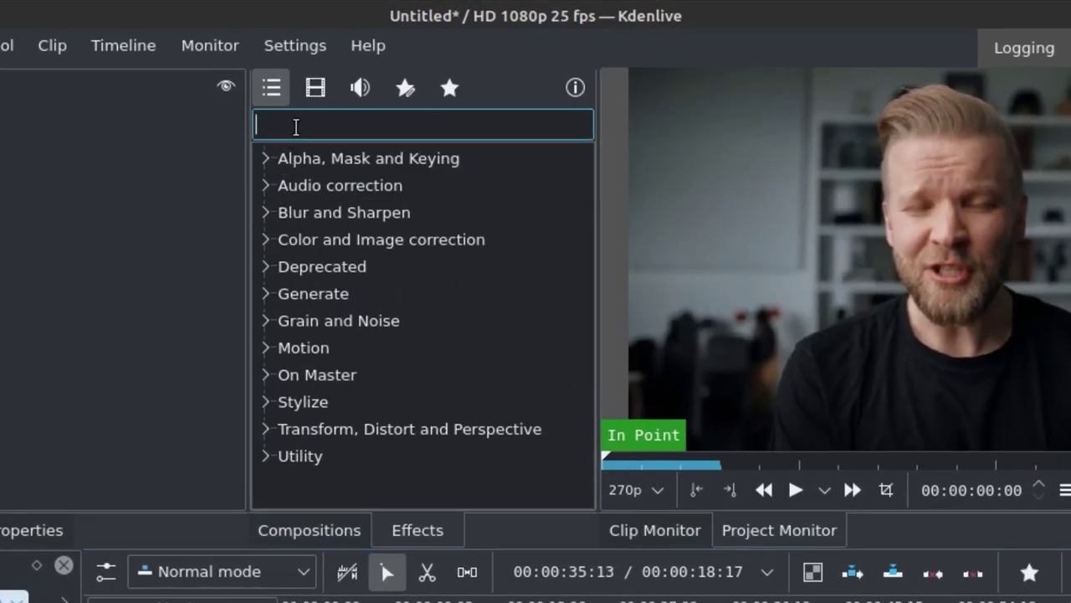
pyautogui.write('DY')
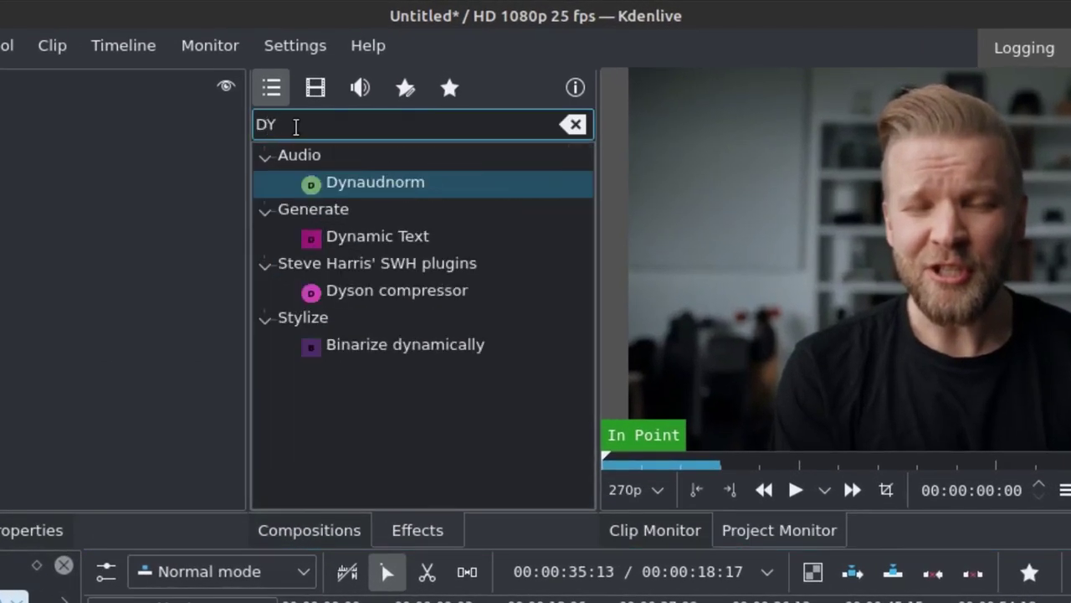
pyautogui.click(352, 241)
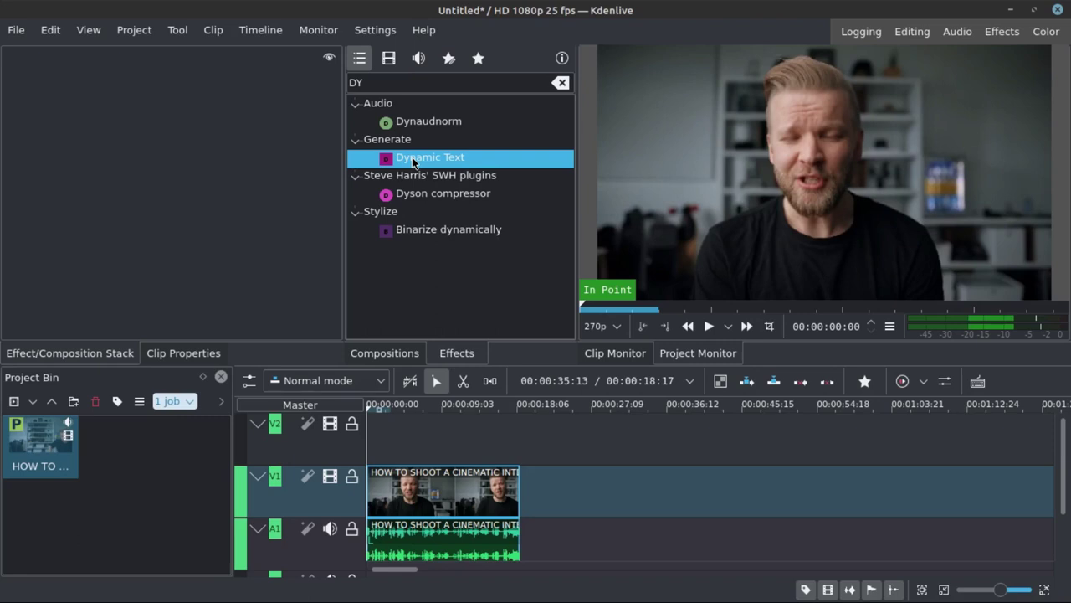
# Step: Add the Dynamic Text effect from the Generate category to the trimmed interview clip on the timeline
pyautogui.moveTo(412, 156); pyautogui.dragTo(412, 507)
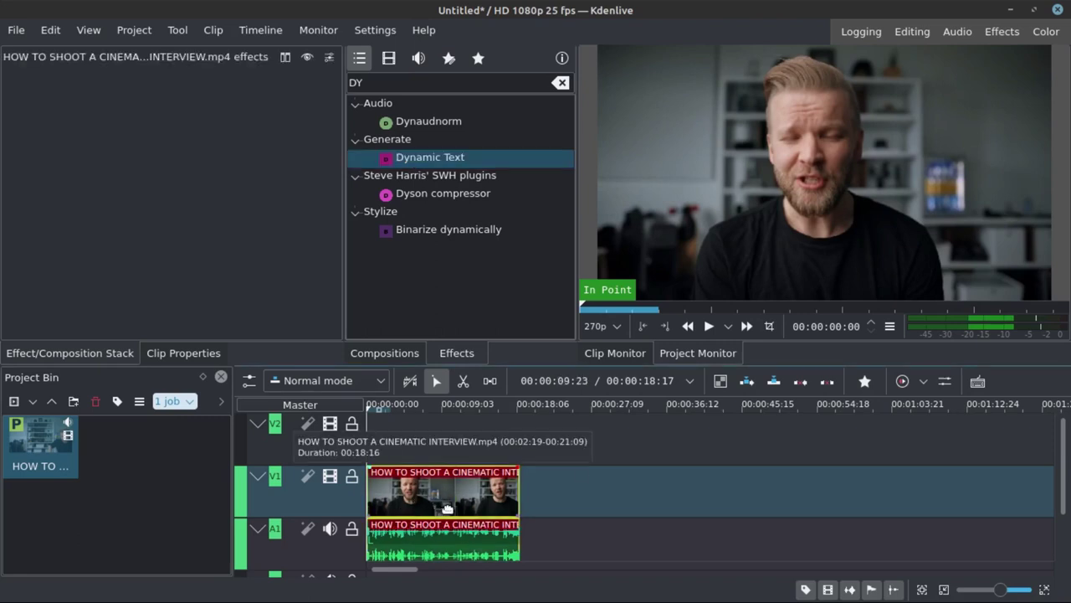
pyautogui.click(263, 31)
pyautogui.moveTo(317, 342)
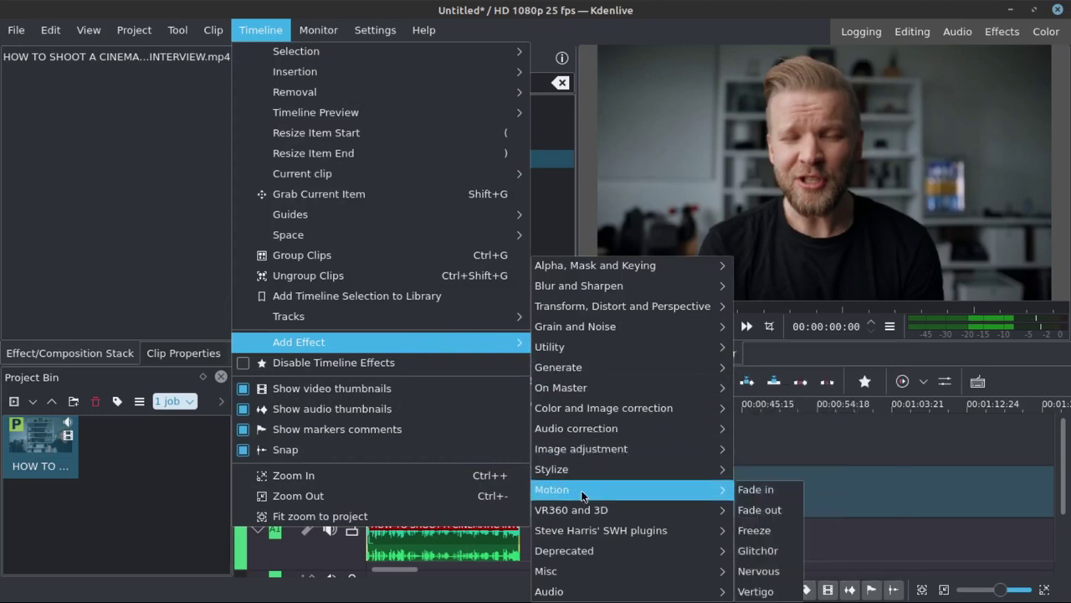
pyautogui.moveTo(590, 370)
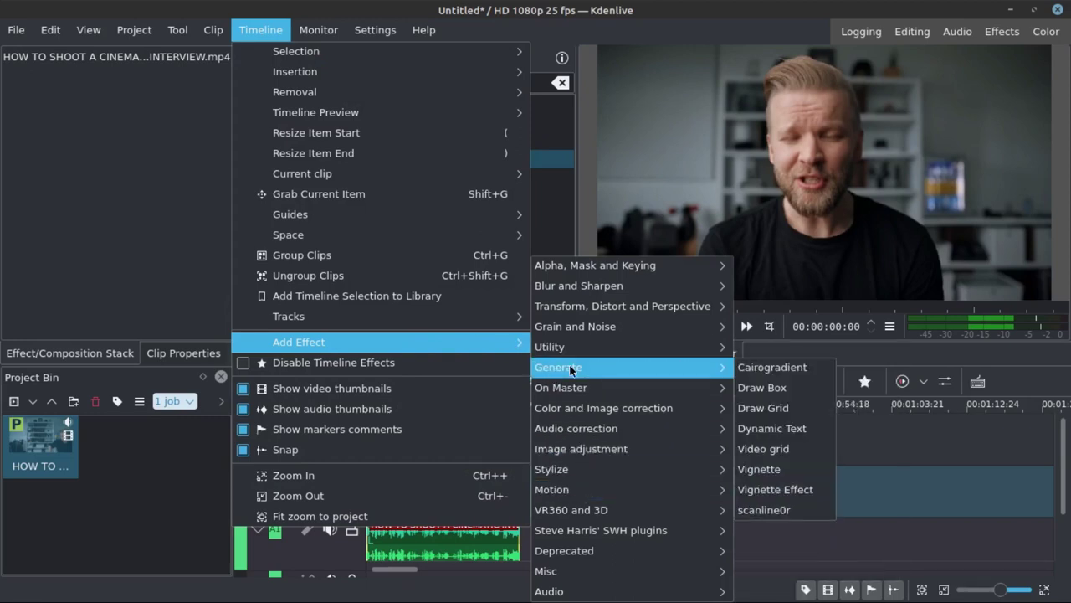
pyautogui.click(772, 428)
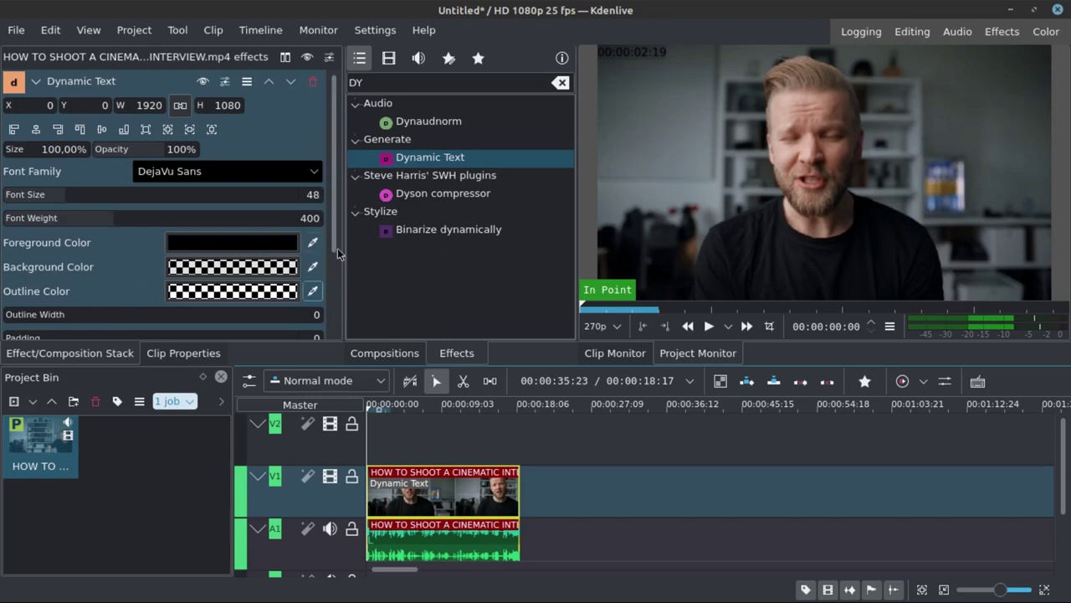
# Step: Set the Dynamic Text horizontal alignment to Center and its vertical alignment to Middle
pyautogui.scroll(-5, 335, 239)
pyautogui.scroll(5, 331, 276)
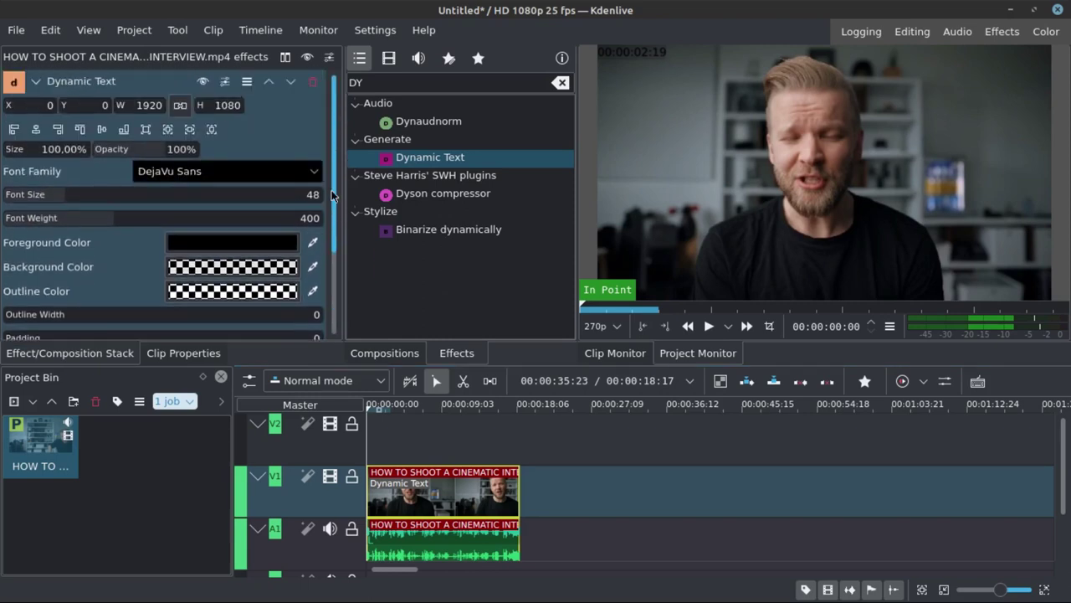
pyautogui.scroll(-1, 339, 201)
pyautogui.scroll(-3, 335, 201)
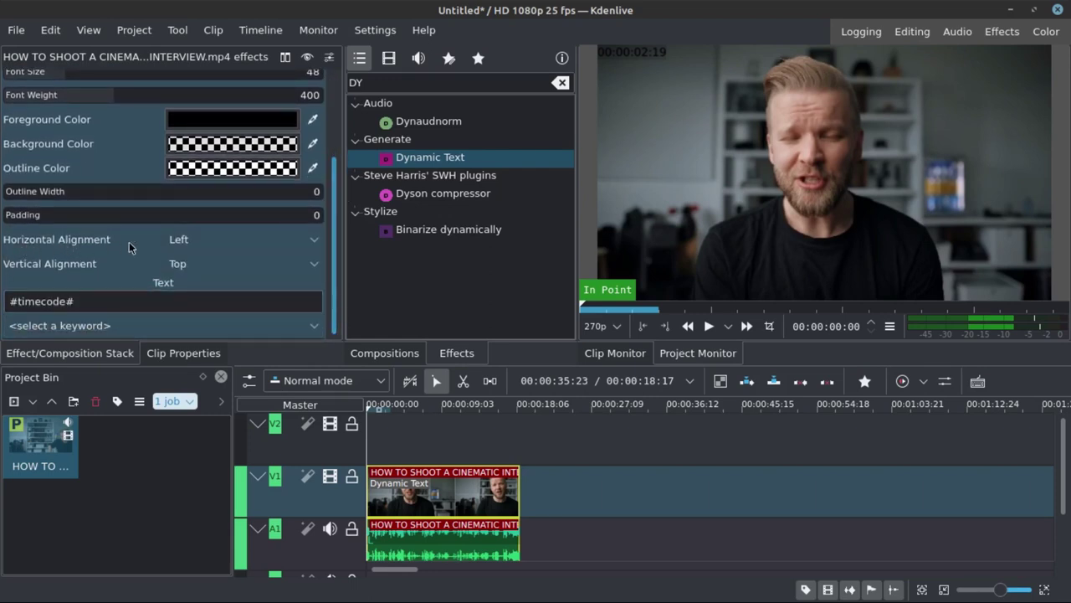
pyautogui.click(318, 240)
pyautogui.click(225, 276)
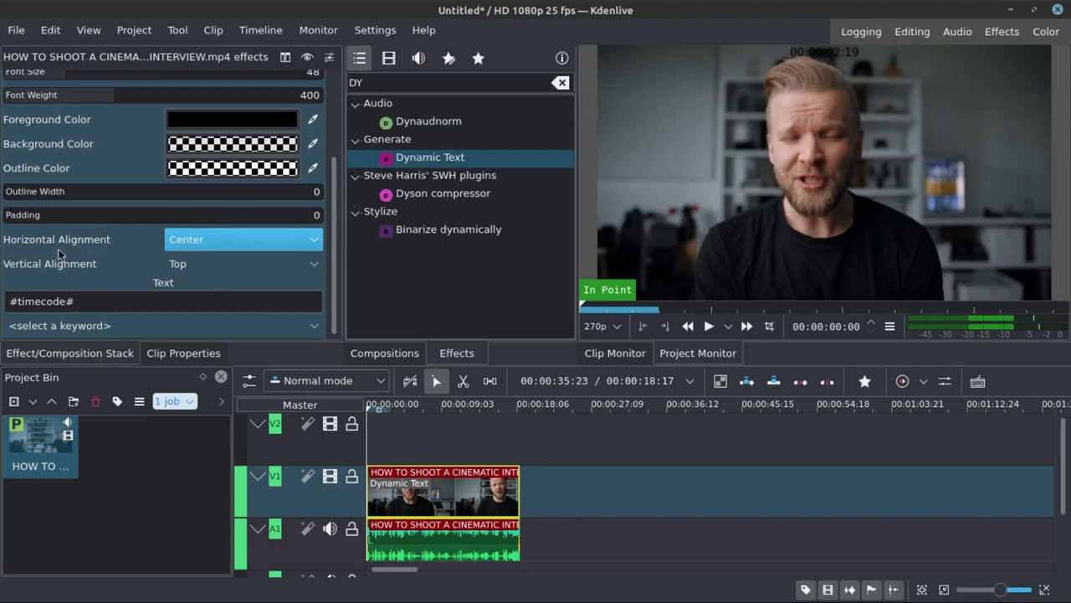
pyautogui.click(314, 265)
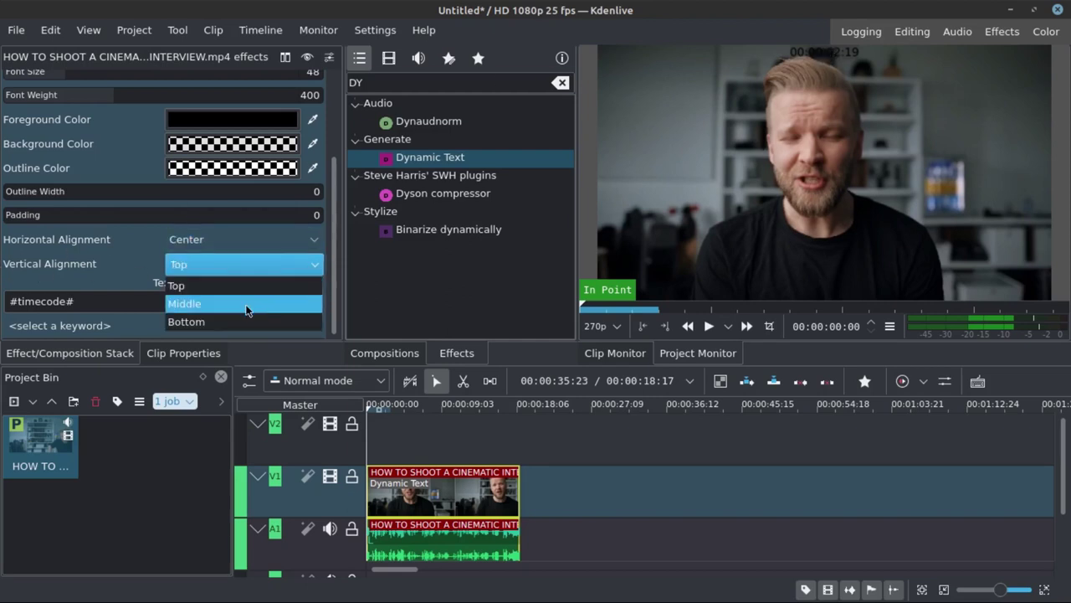
pyautogui.click(184, 304)
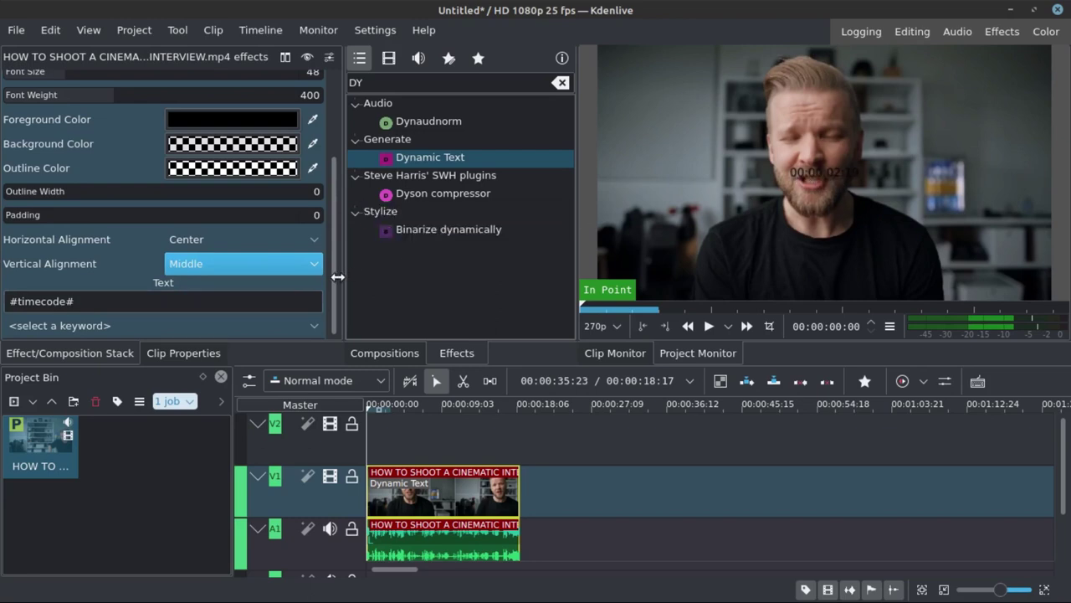
# Step: Set the font size of the Dynamic Text timecode to 100
pyautogui.scroll(3, 251, 209)
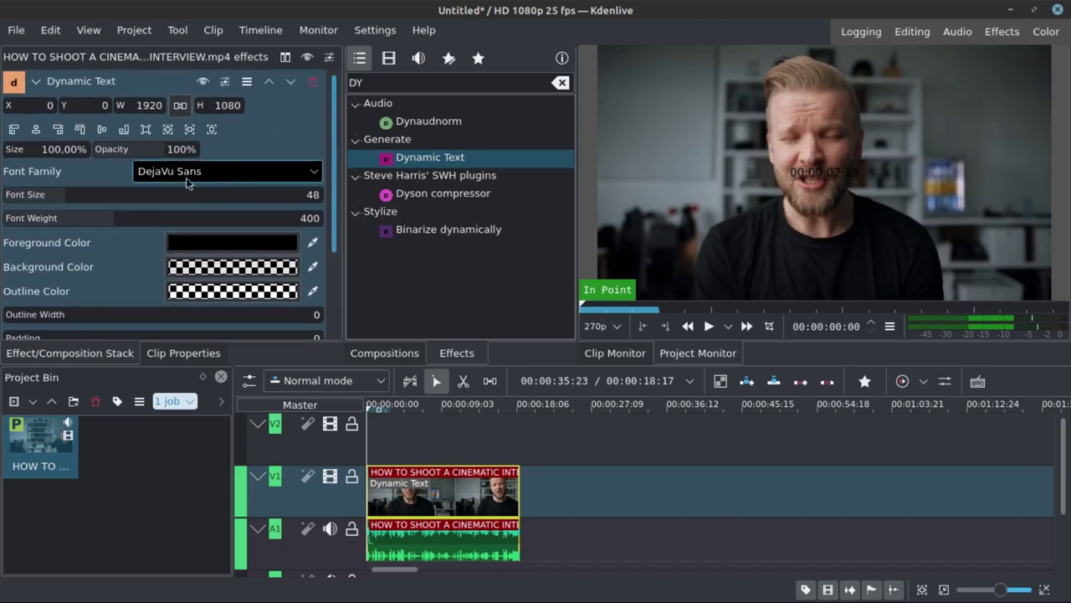
pyautogui.click(314, 194)
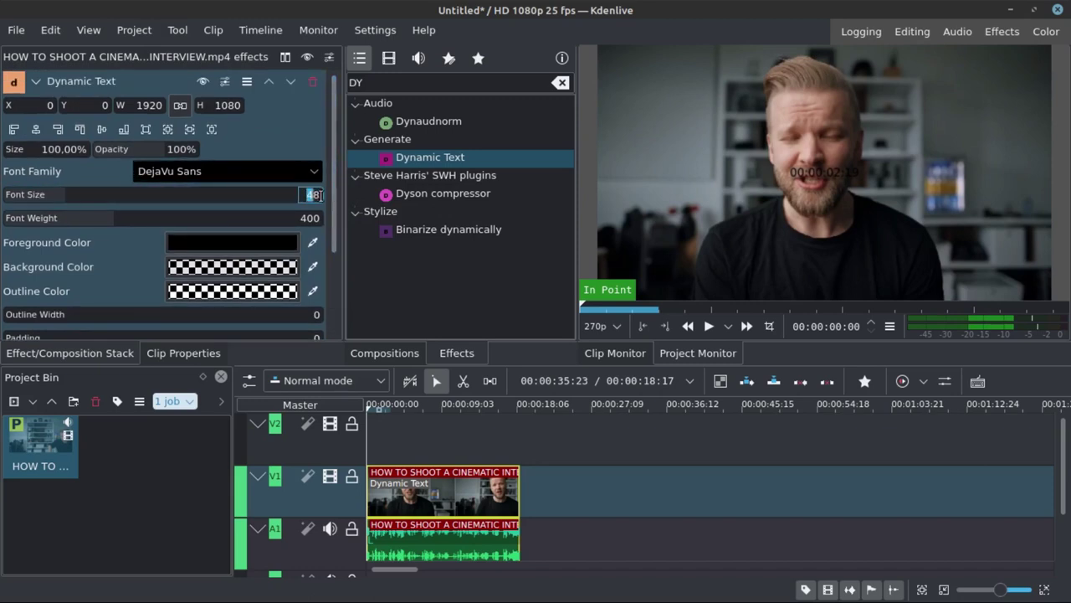
pyautogui.write('100')
pyautogui.press('Return')
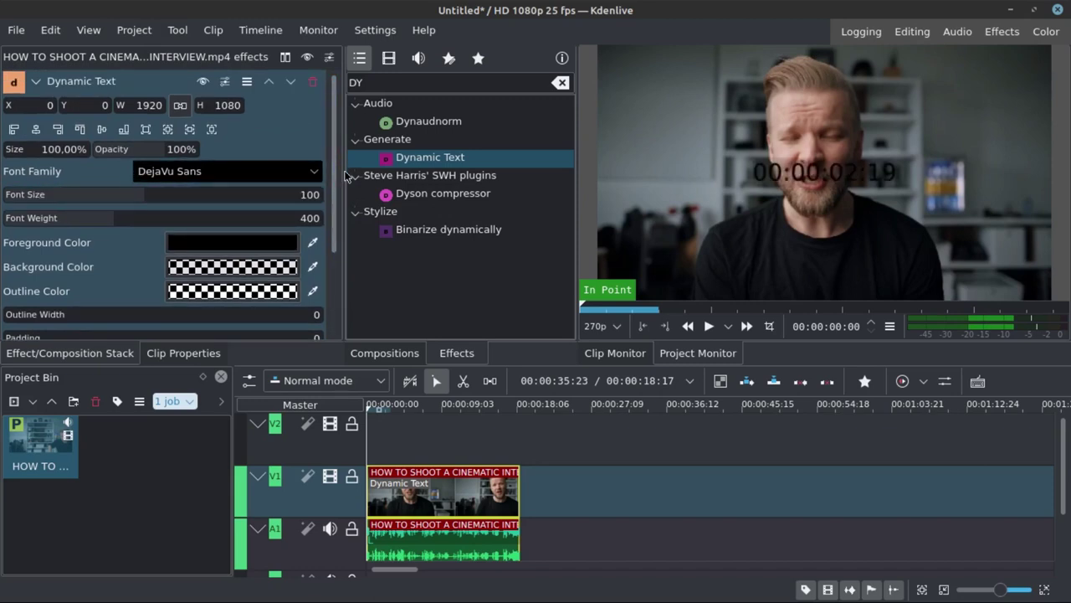
# Step: Set the Dynamic Text font size to 150 and move the playhead to 00:00:04:19 to check the timecode
pyautogui.click(318, 195)
pyautogui.write('150')
pyautogui.press('Return')
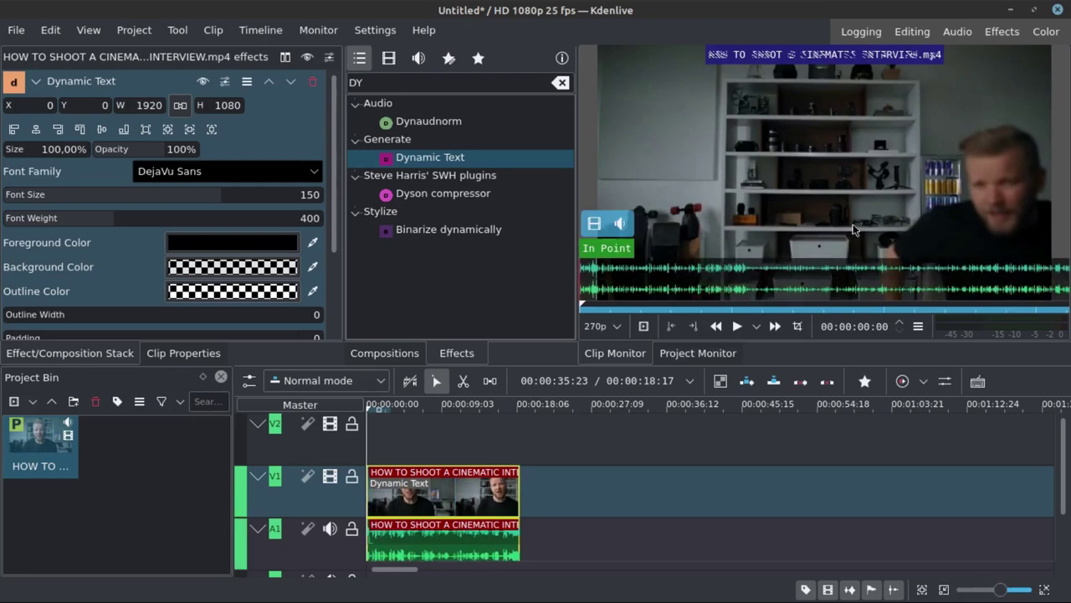
pyautogui.click(406, 407)
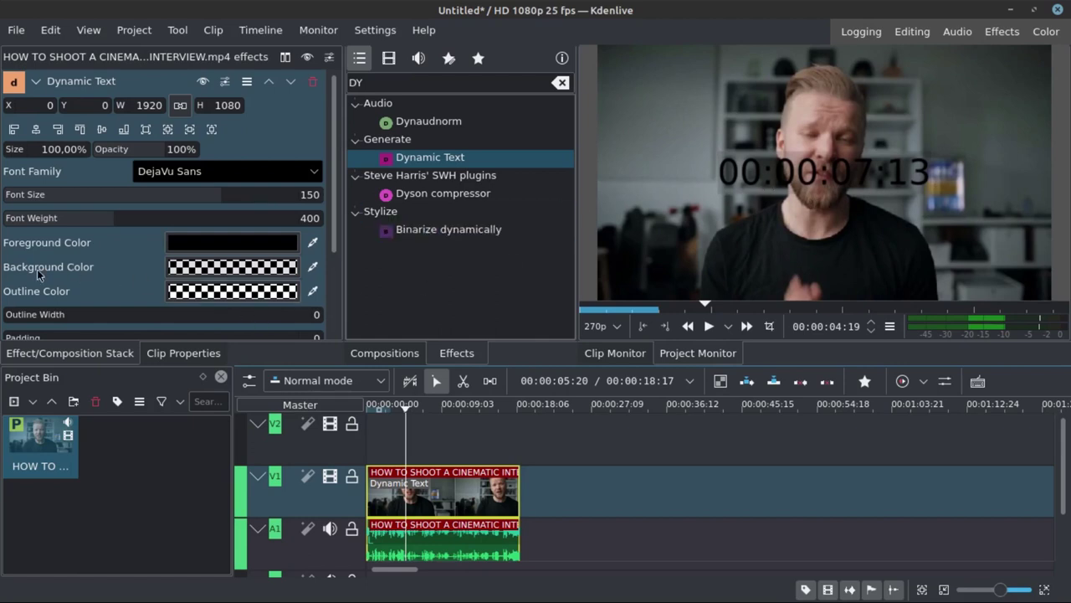
# Step: Set the Dynamic Text background color's alpha channel to 0 and its foreground color to white
pyautogui.click(240, 268)
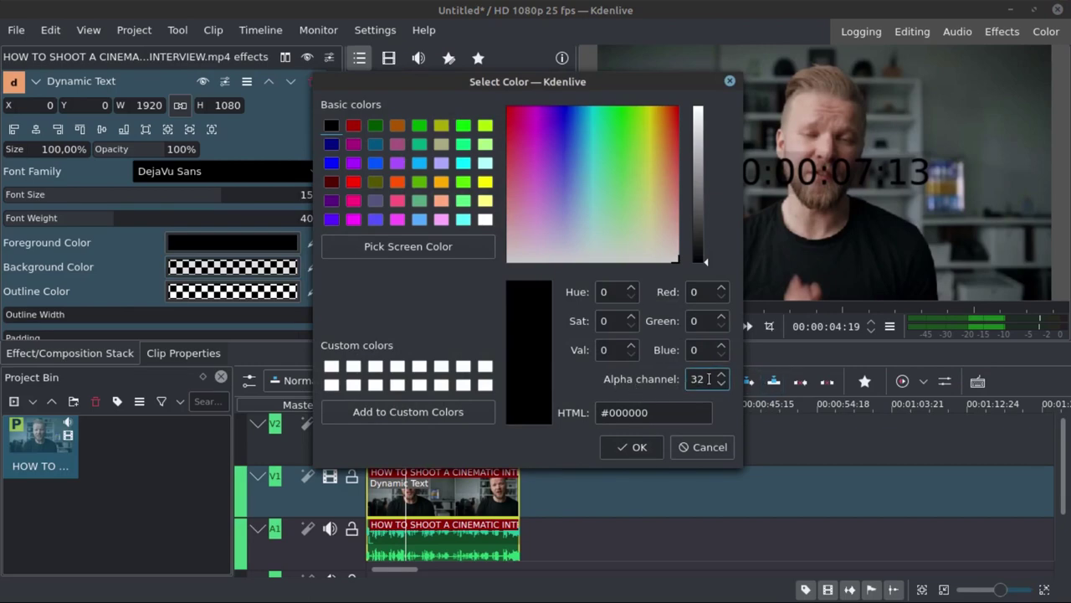
pyautogui.moveTo(705, 379); pyautogui.dragTo(670, 380)
pyautogui.write('0')
pyautogui.press('Return')
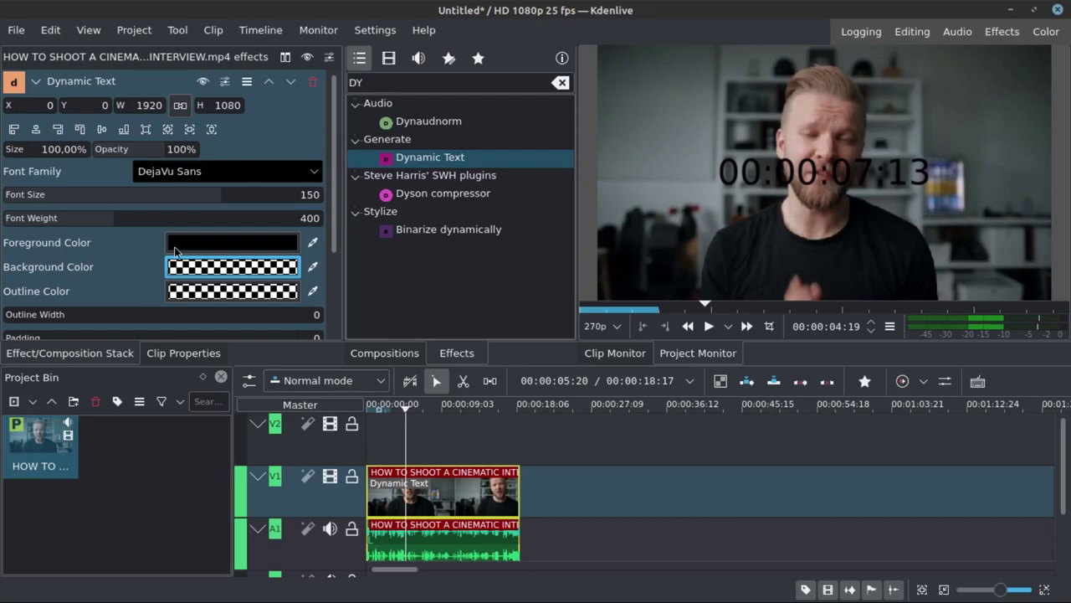
pyautogui.click(210, 242)
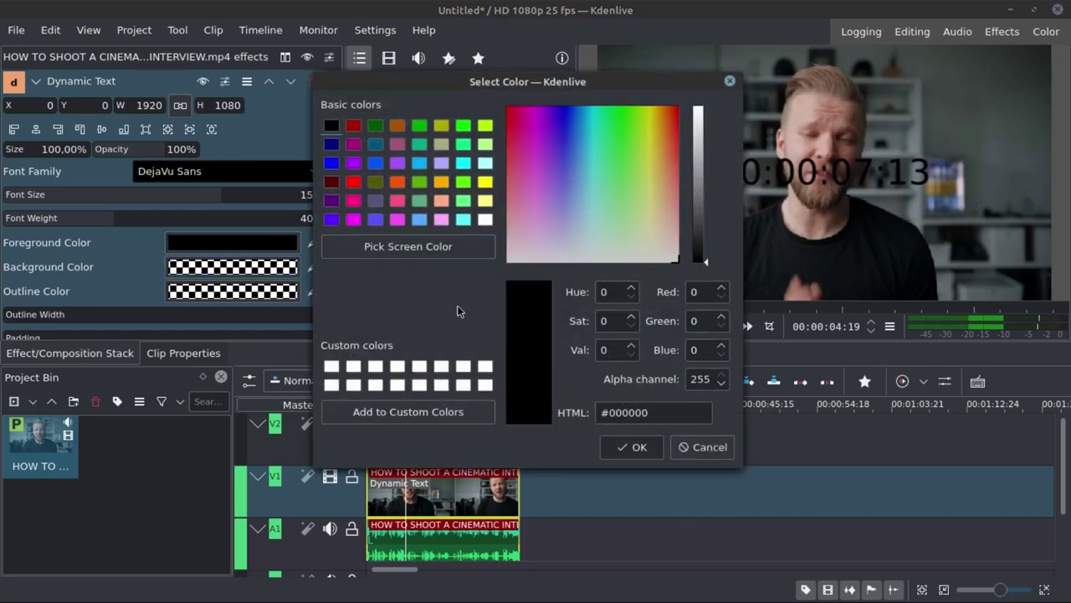
pyautogui.click(484, 221)
pyautogui.click(639, 447)
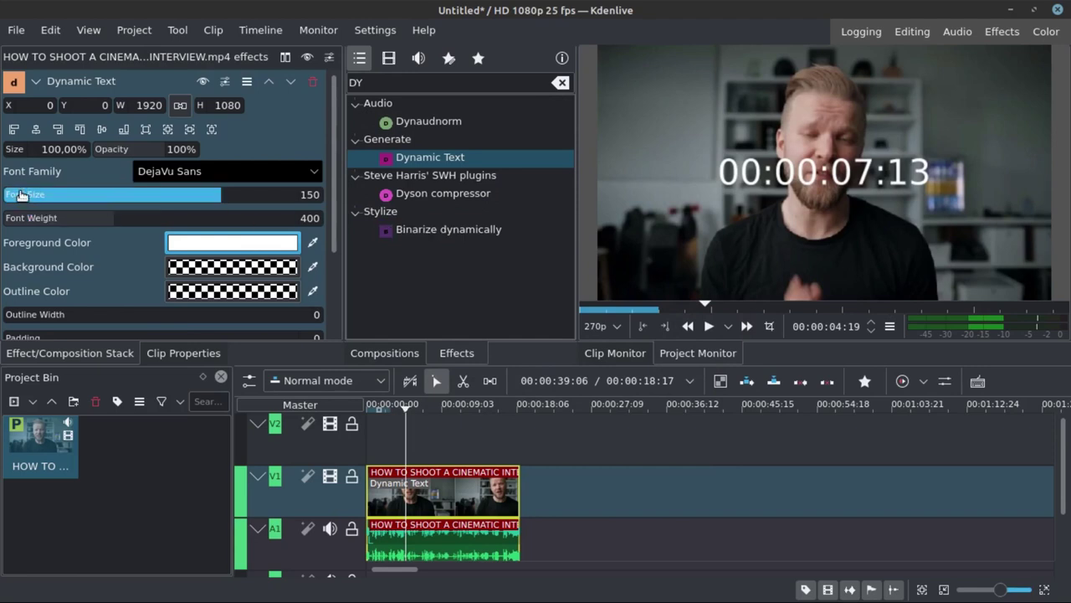
# Step: Set the font family of the Dynamic Text timecode to Roboto
pyautogui.click(206, 174)
pyautogui.hotkey('ctrl', 'a')
pyautogui.write('ROBO')
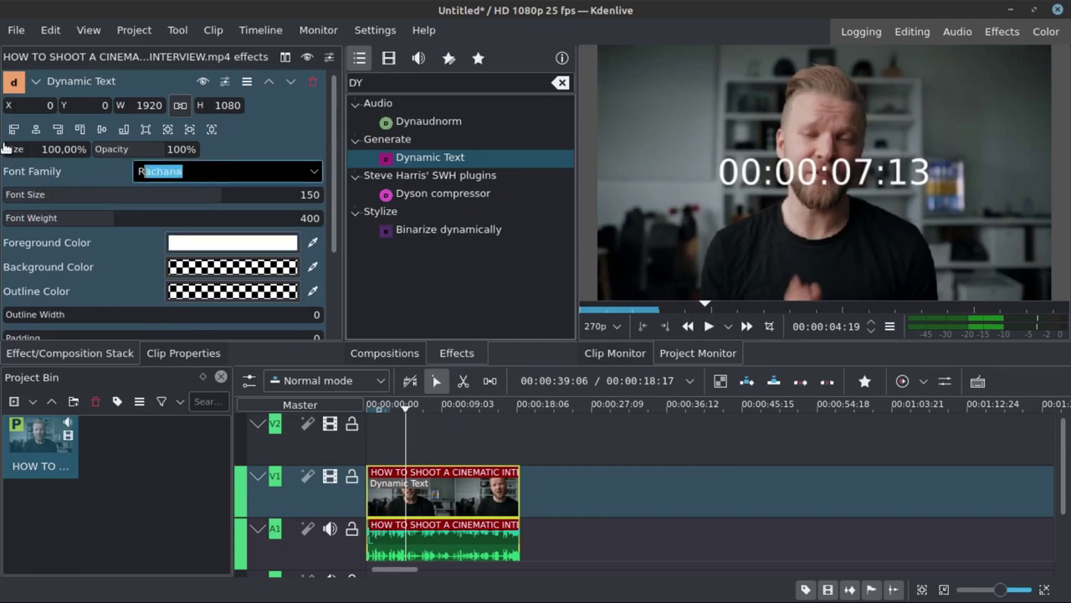
pyautogui.press('Return')
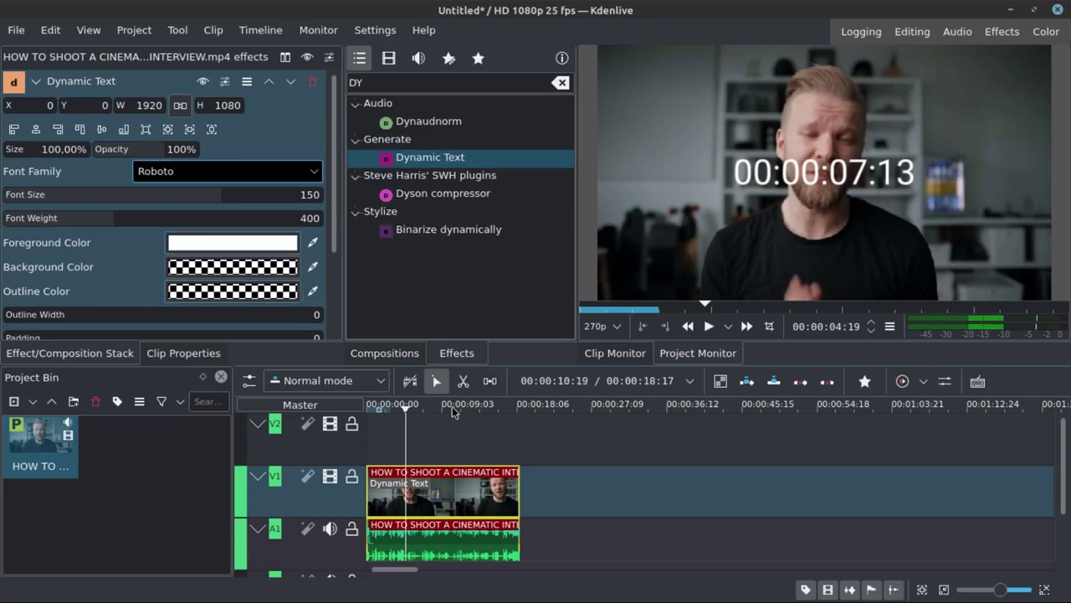
# Step: Play the timeline from the start to check the restyled running timecode, then pause
pyautogui.moveTo(452, 406); pyautogui.dragTo(348, 410)
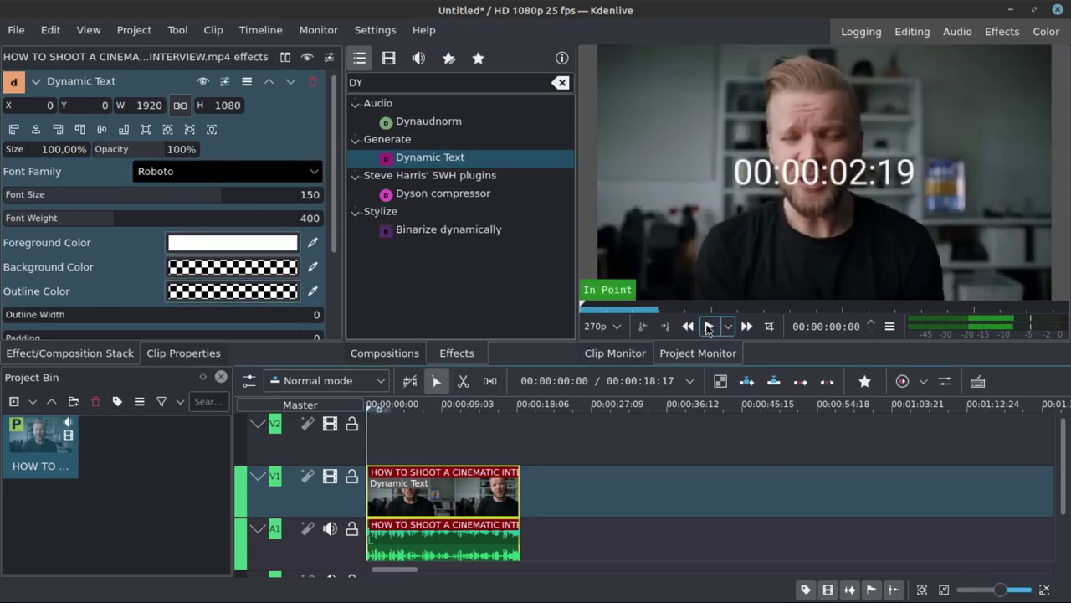
pyautogui.click(708, 326)
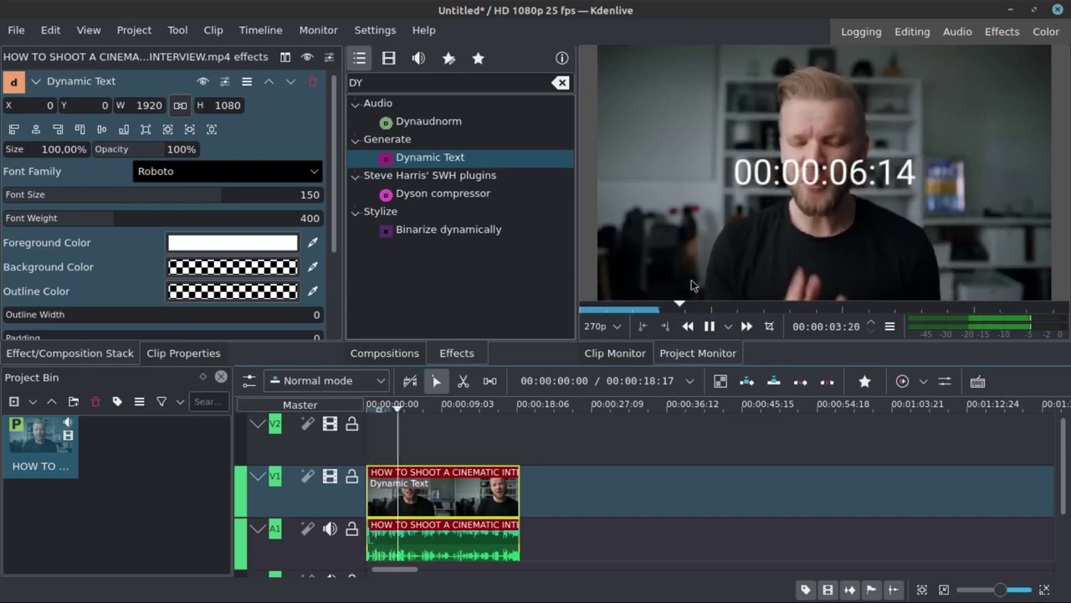
pyautogui.click(709, 326)
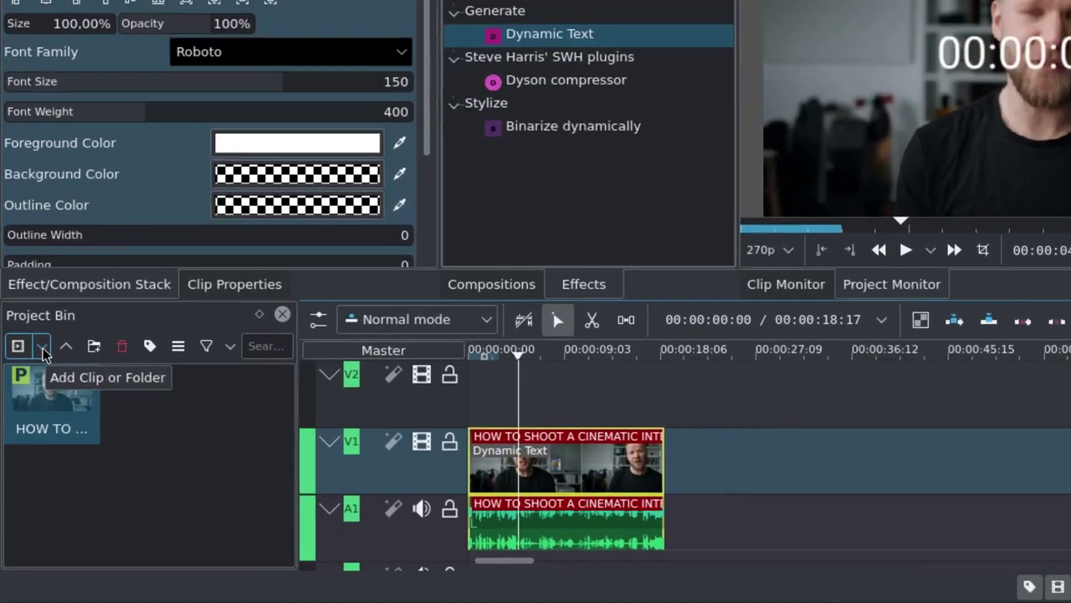
# Step: Start a new title clip and draw a rectangle about 870 by 182 pixels around the timecode
pyautogui.click(34, 403)
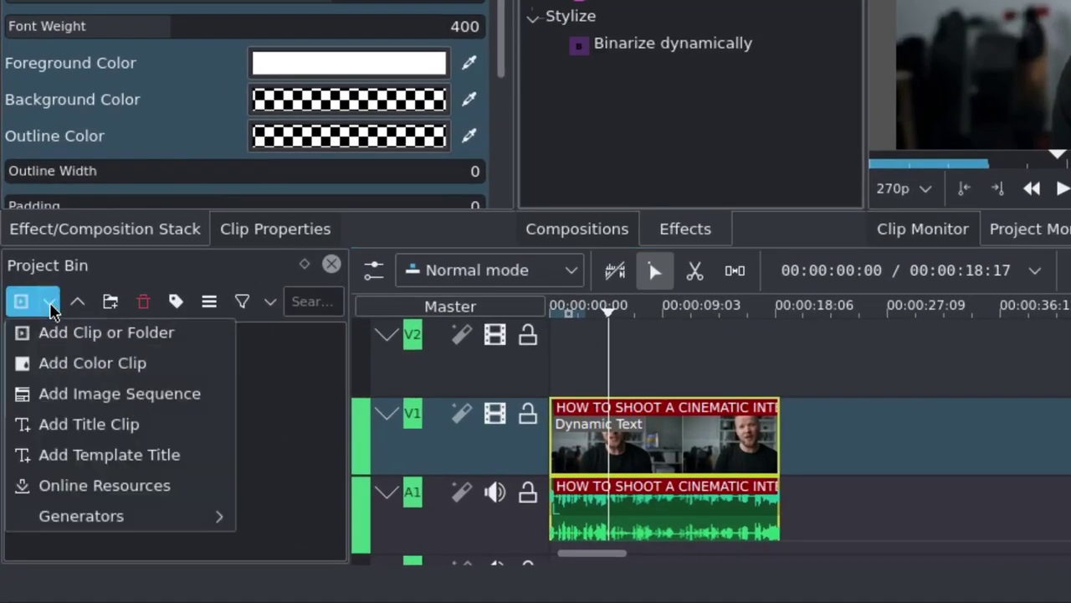
pyautogui.click(94, 425)
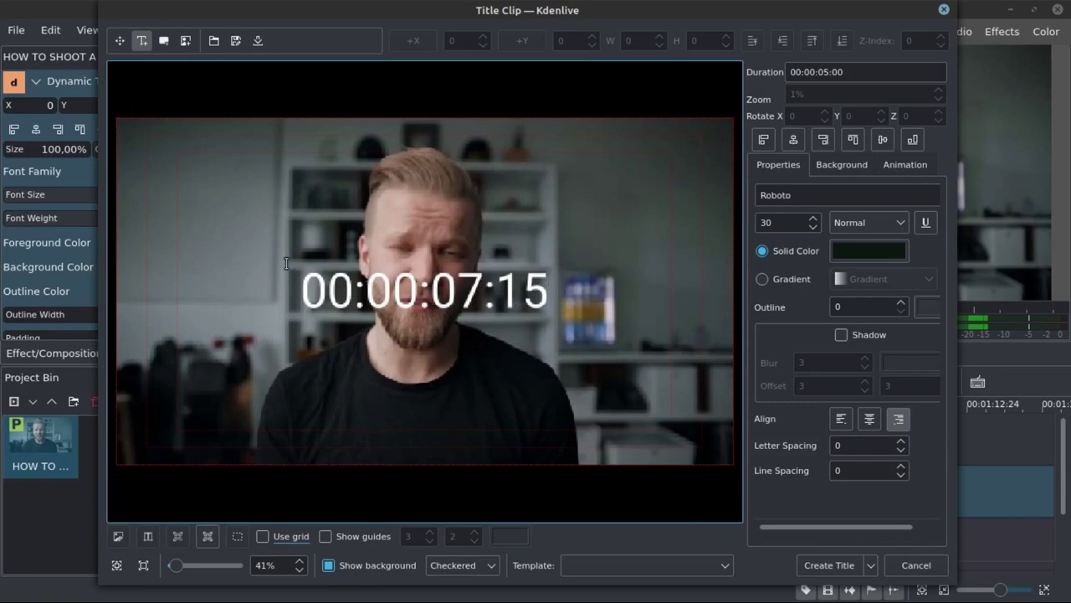
pyautogui.click(166, 45)
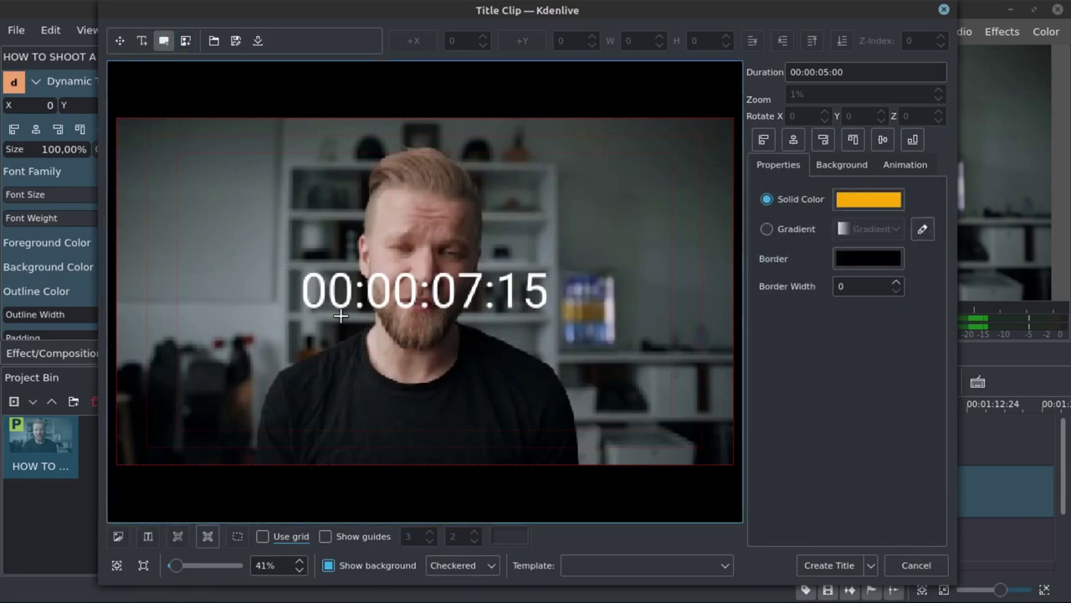
pyautogui.moveTo(279, 265); pyautogui.dragTo(558, 321)
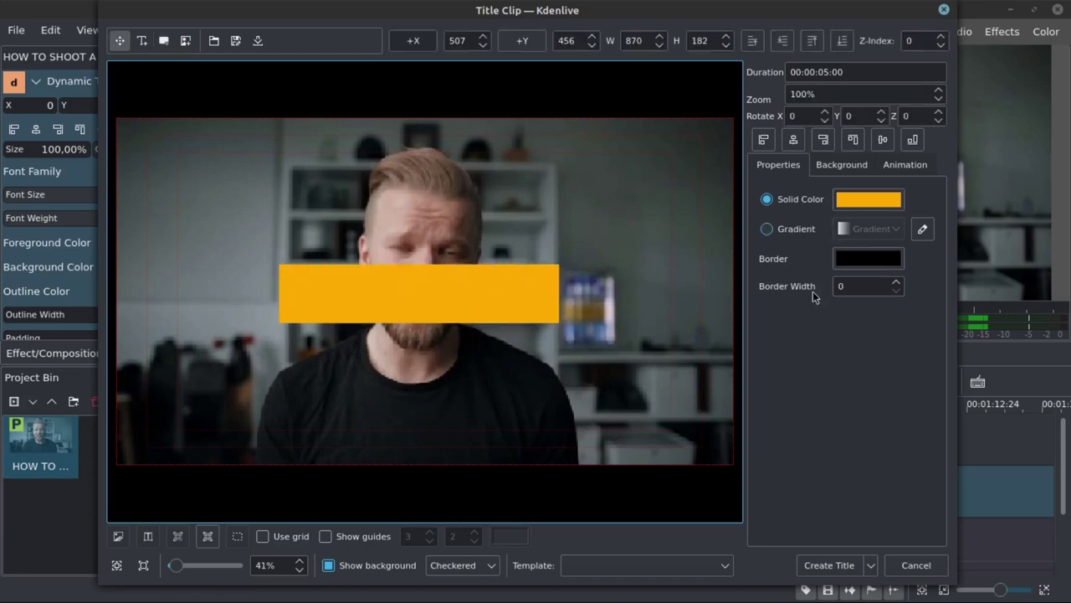
# Step: Set the rectangle's border color to white and make its fill transparent with an alpha channel of 0
pyautogui.click(876, 259)
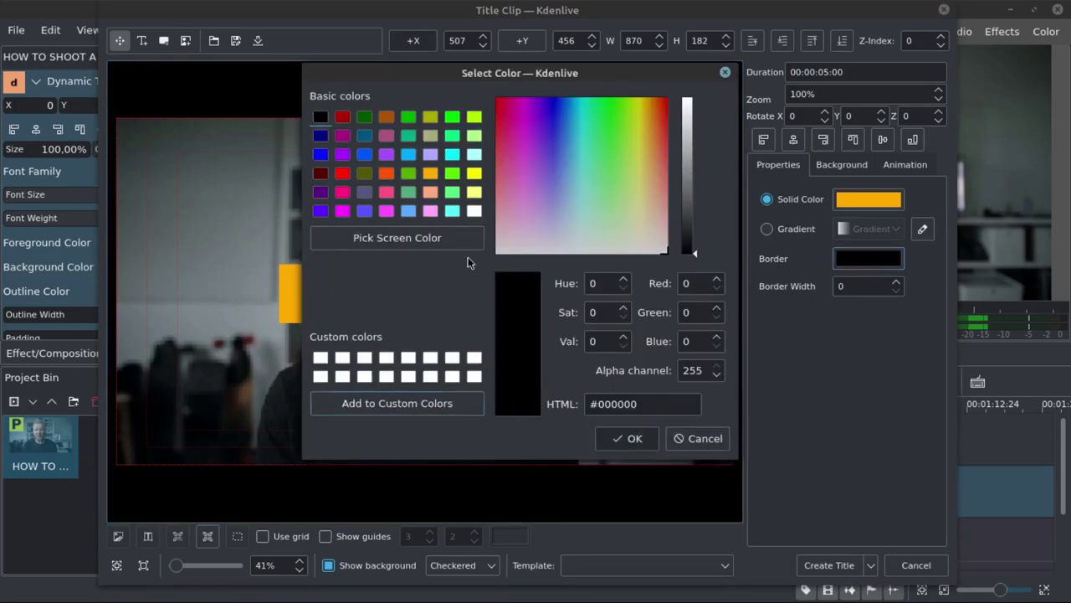
pyautogui.click(474, 211)
pyautogui.click(638, 442)
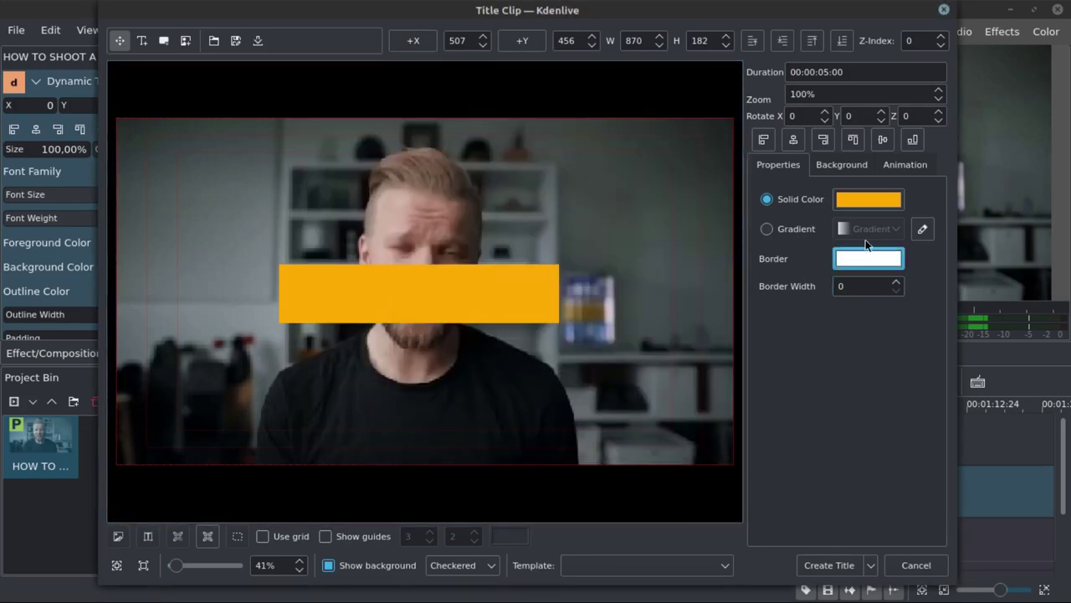
pyautogui.click(859, 199)
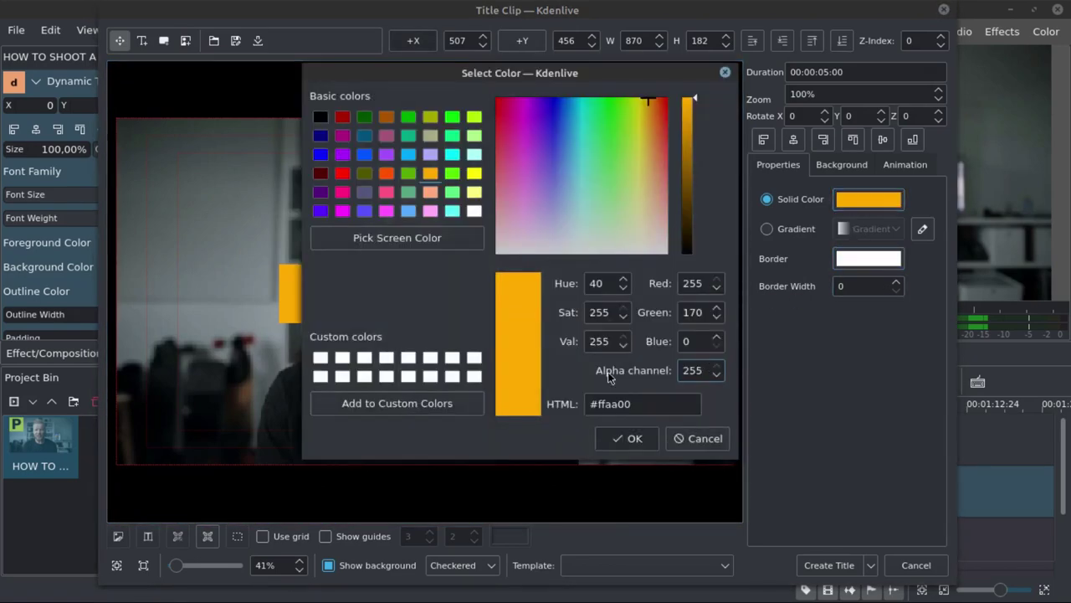
pyautogui.moveTo(705, 370); pyautogui.dragTo(661, 370)
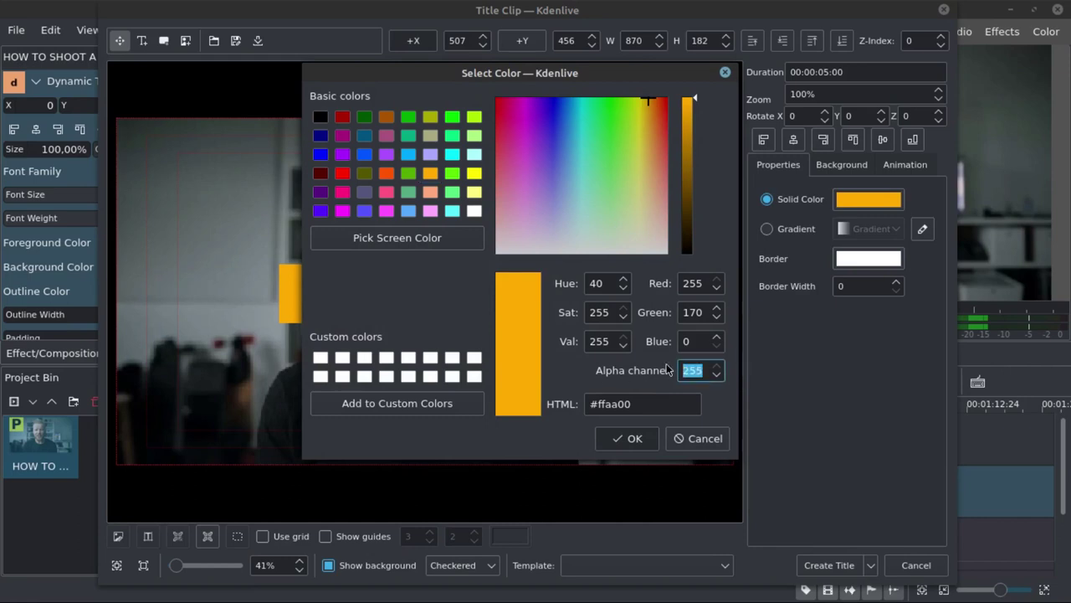
pyautogui.write('0')
pyautogui.click(633, 439)
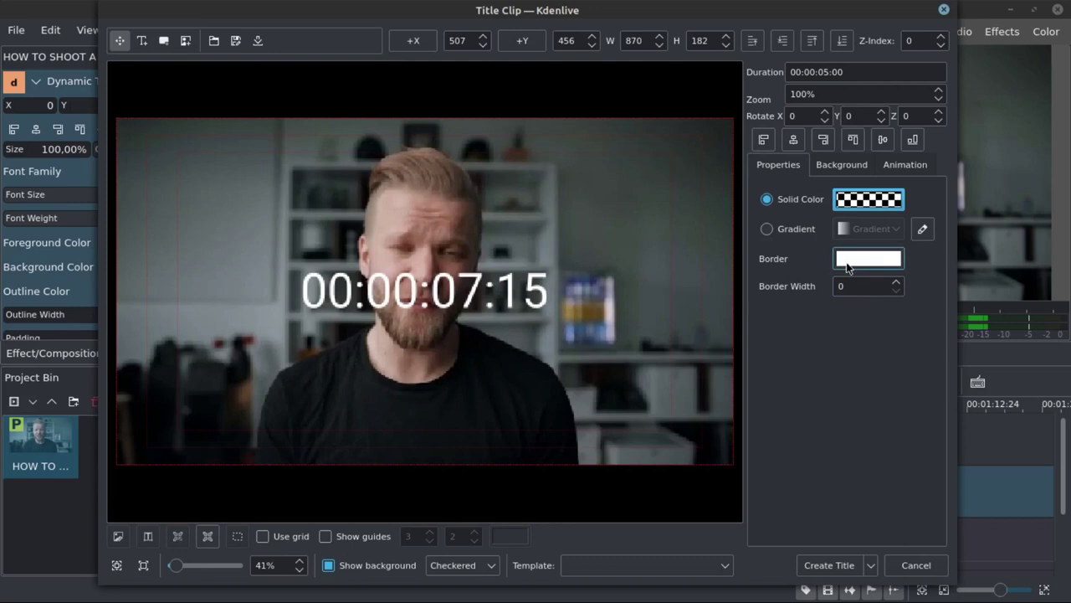
# Step: Increase the rectangle's border width so a white frame surrounds the timecode, and create the title
pyautogui.click(897, 283)
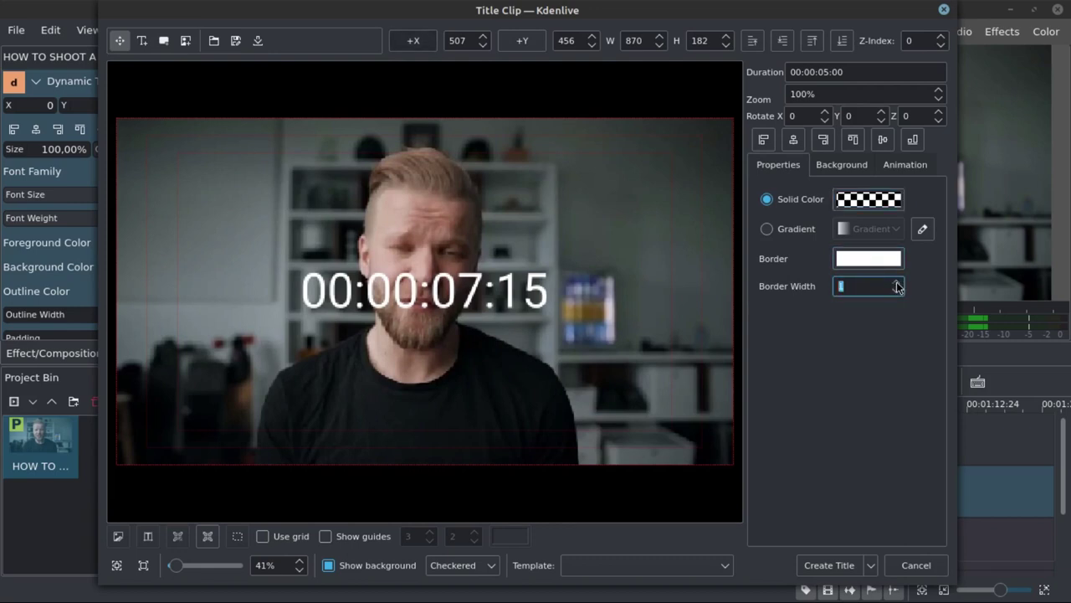
pyautogui.click(896, 285)
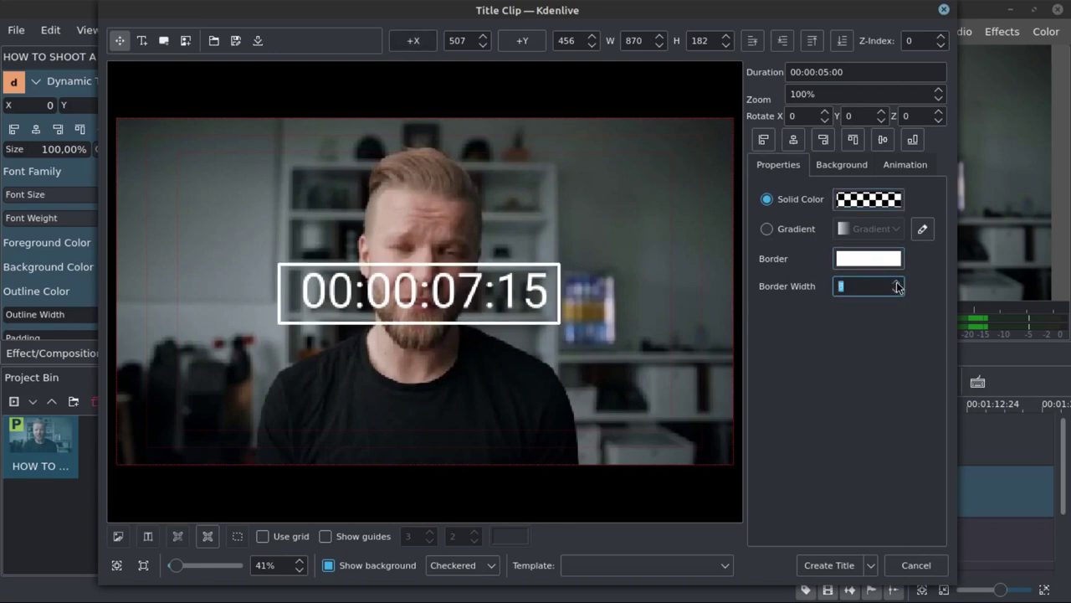
pyautogui.click(835, 565)
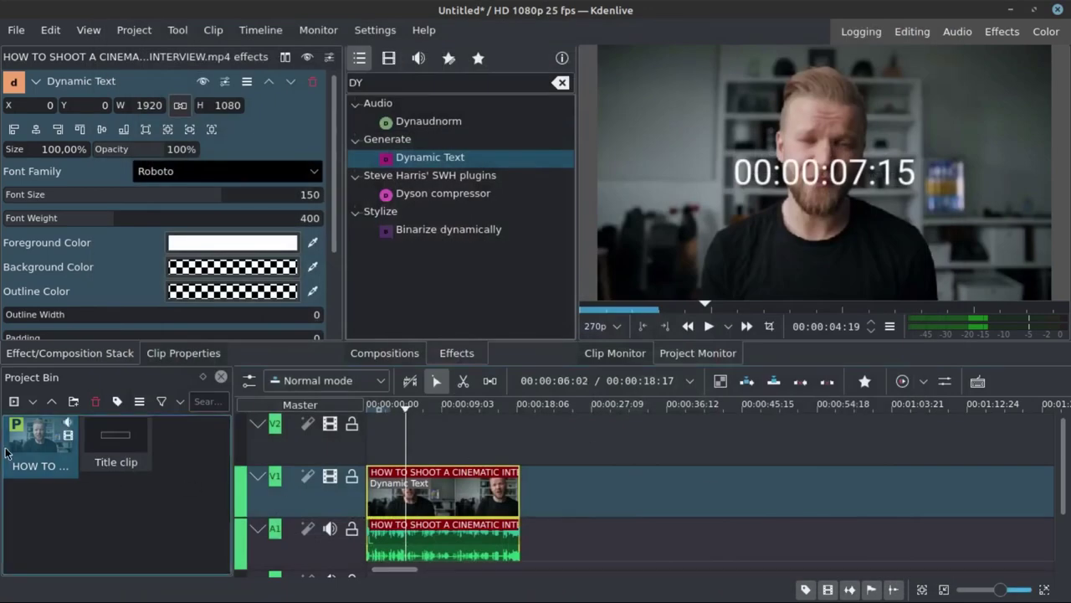
# Step: Place the title clip at the start of track V2 and extend it to the end of the interview clip
pyautogui.moveTo(125, 444); pyautogui.dragTo(416, 436)
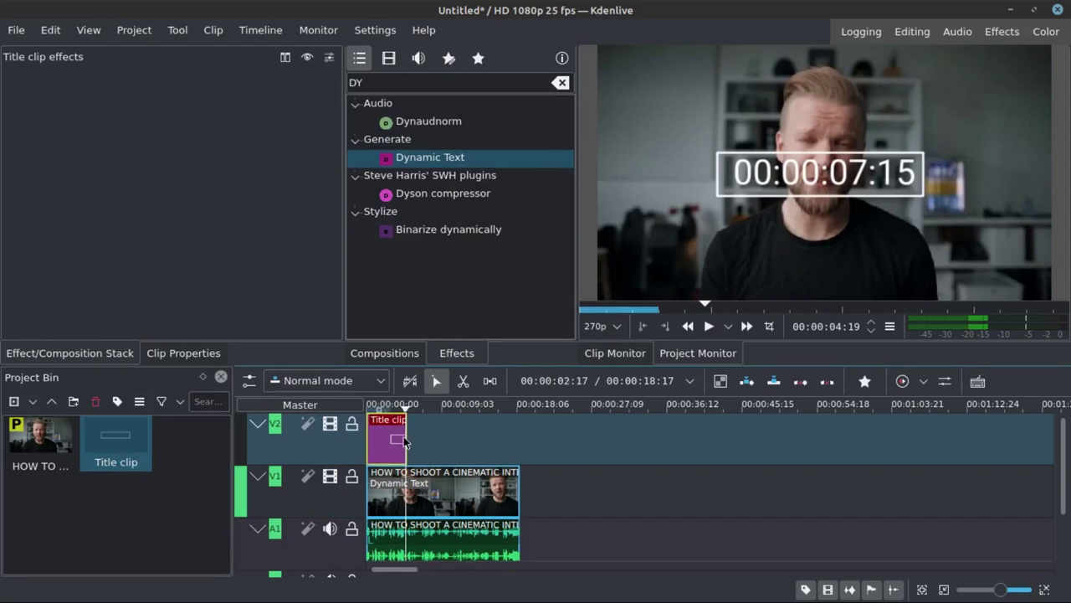
pyautogui.moveTo(415, 438); pyautogui.dragTo(519, 436)
# Step: Play the project from the start to check the white frame around the timecode
pyautogui.press('Home')
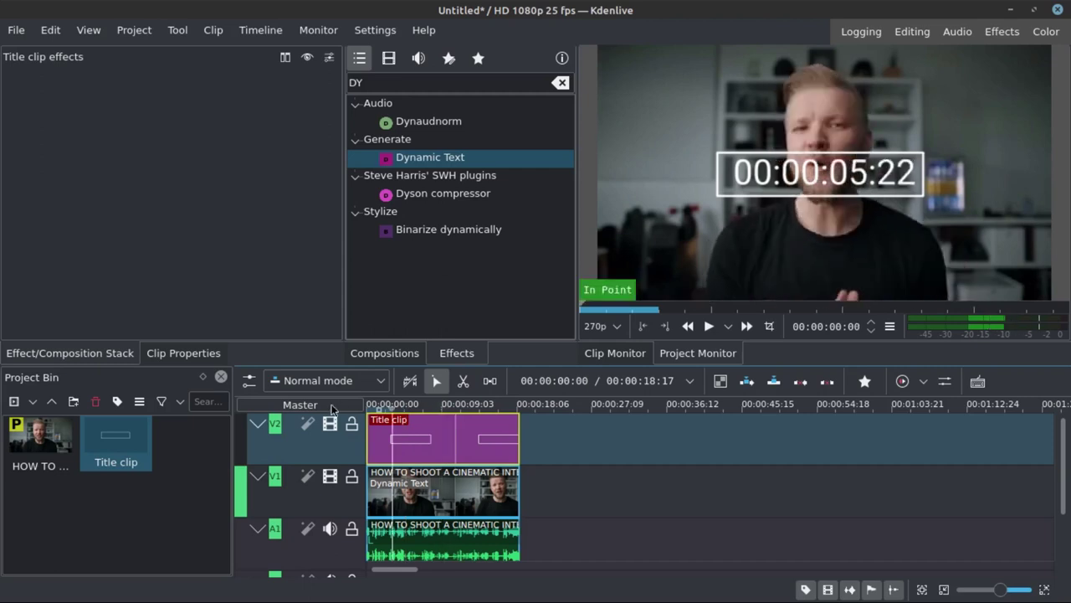
pyautogui.click(709, 326)
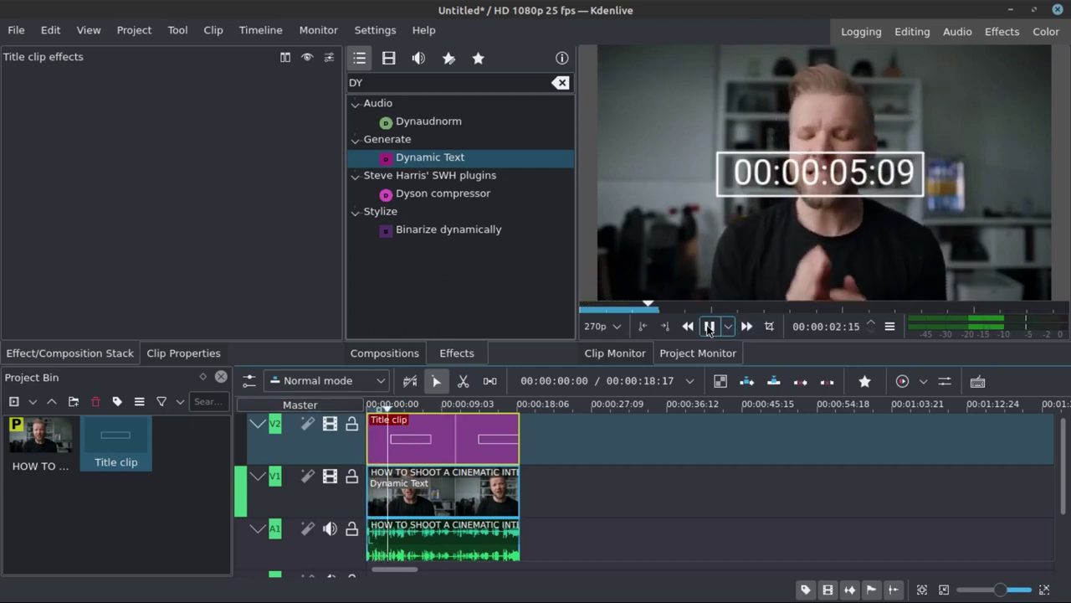
pyautogui.click(828, 166)
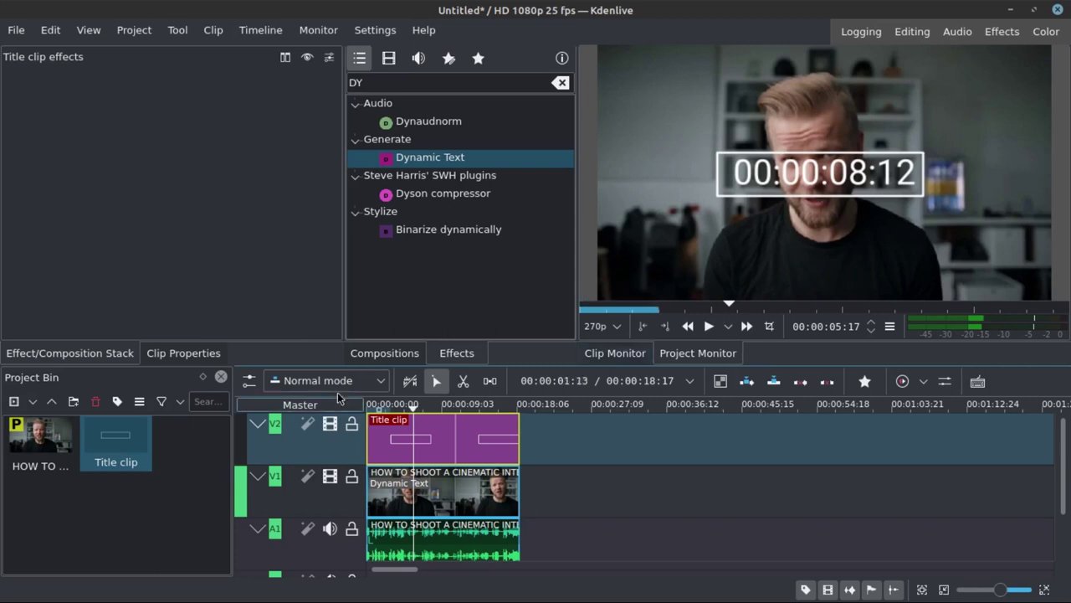
# Step: Reopen the title clip for editing and add the text SUBSCRIBE below the timecode frame
pyautogui.doubleClick(121, 436)
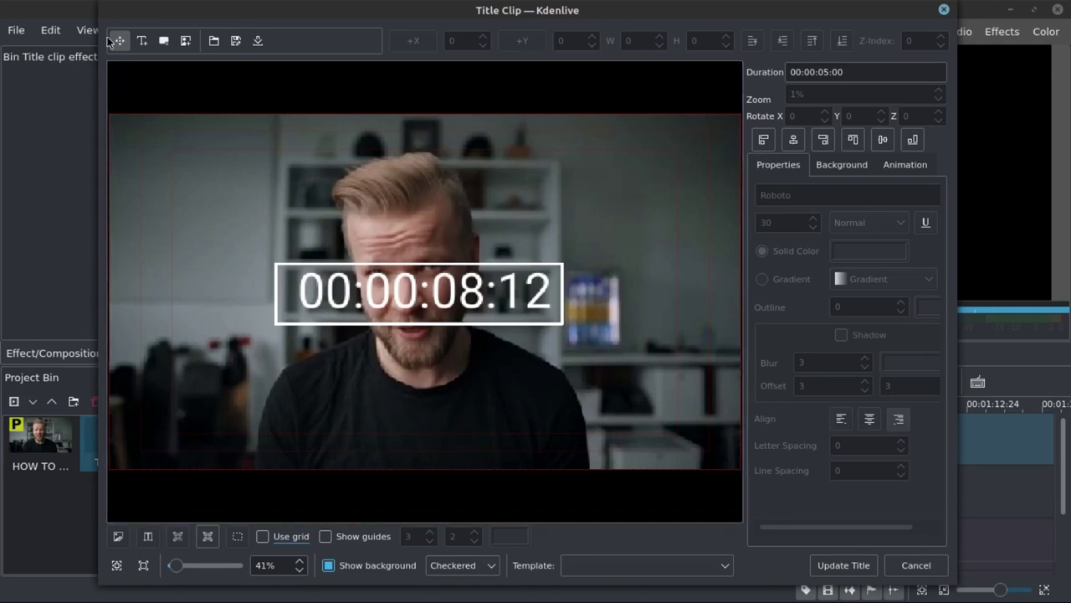
pyautogui.click(141, 40)
pyautogui.click(377, 376)
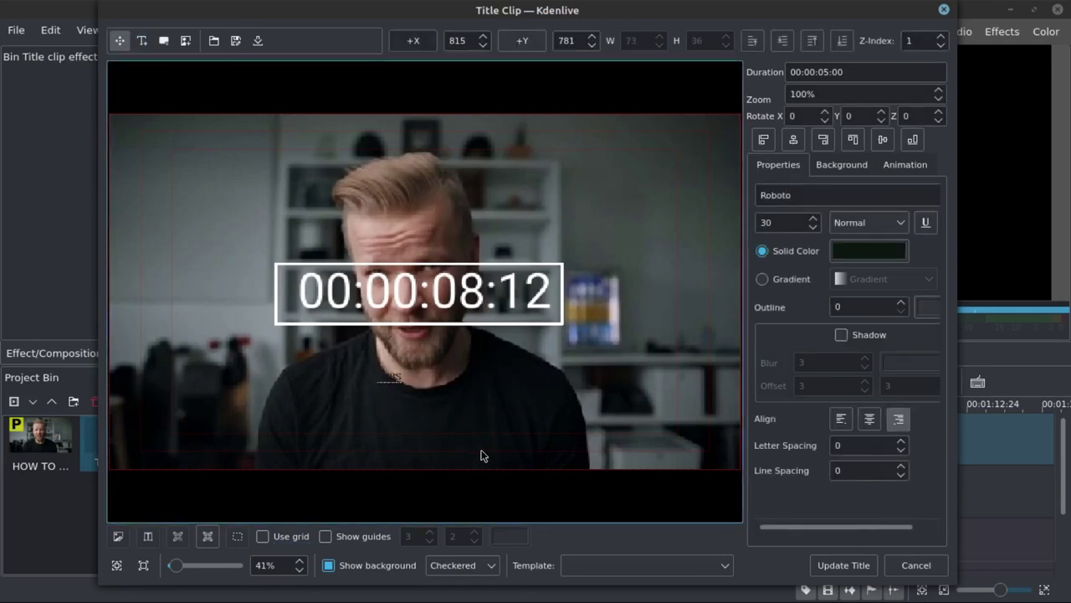
# Step: Format the SUBSCRIBE text as bold white, size 42, letter spacing 8, place it directly beneath the frame, and update the title
pyautogui.click(868, 221)
pyautogui.click(868, 264)
pyautogui.click(824, 253)
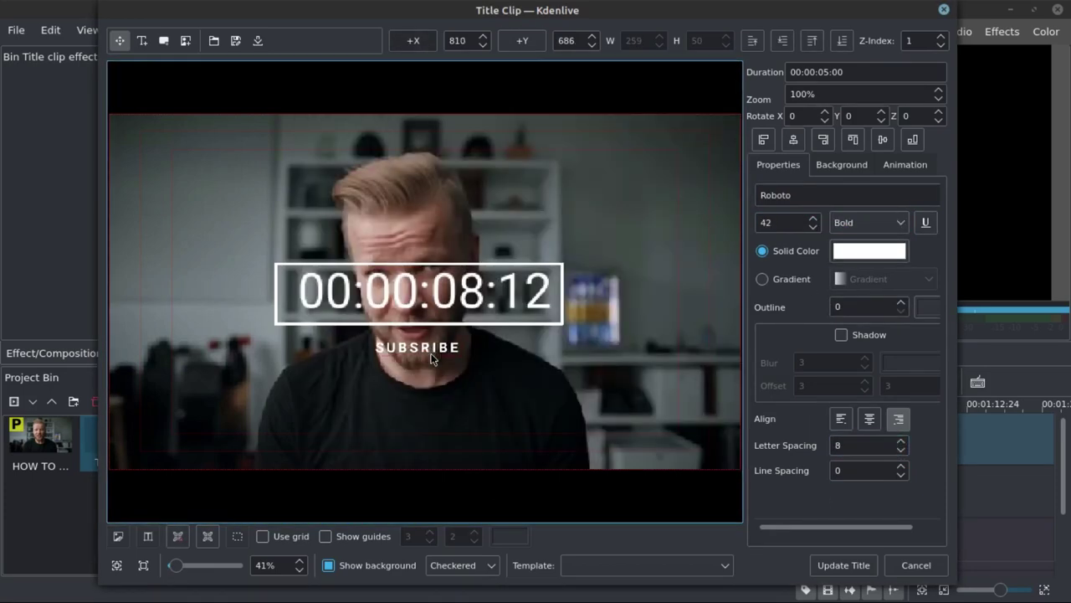
pyautogui.moveTo(431, 358); pyautogui.dragTo(413, 338)
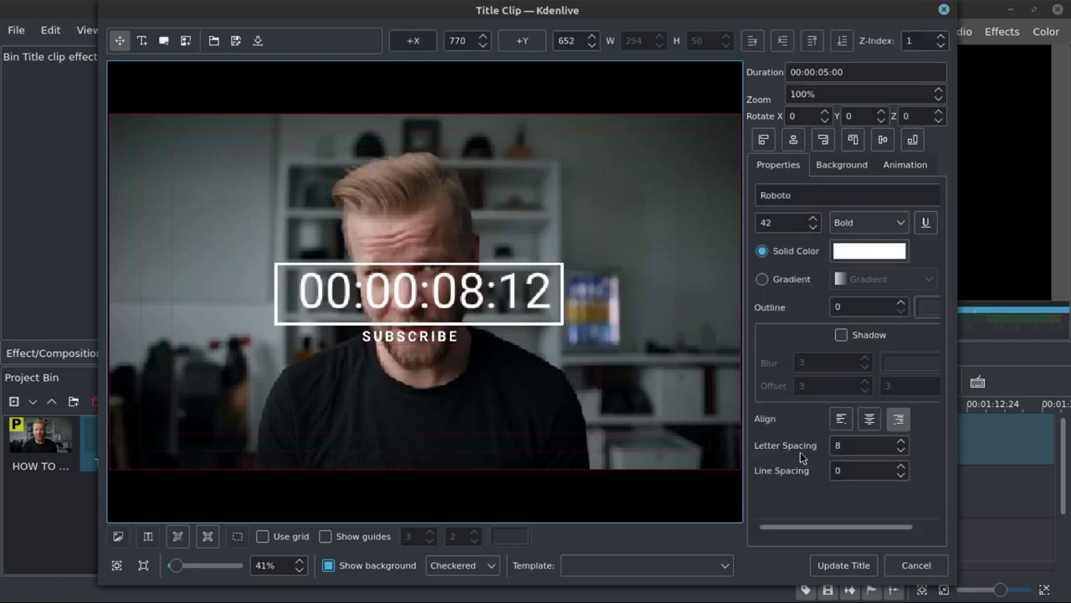
pyautogui.click(844, 565)
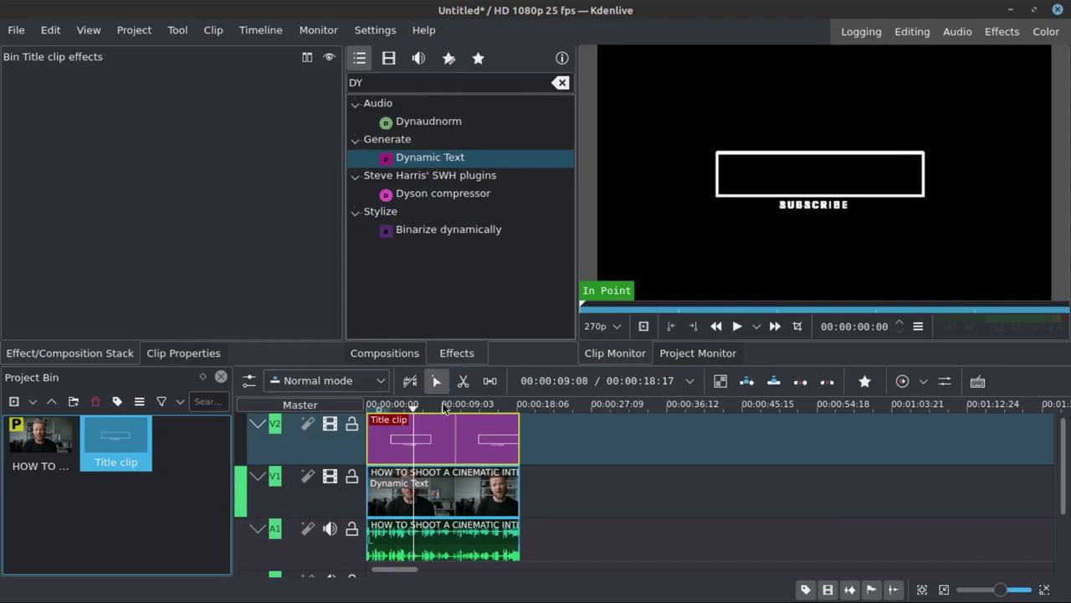
# Step: Play the project from the start to check the framed timecode with the SUBSCRIBE text
pyautogui.press('Home')
pyautogui.click(710, 326)
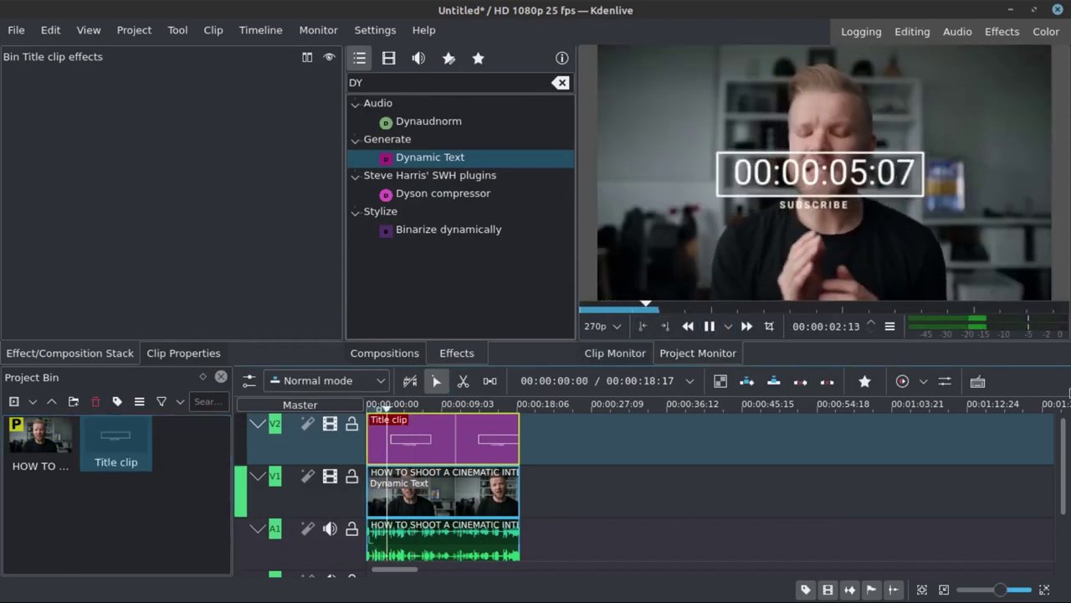
pyautogui.click(710, 327)
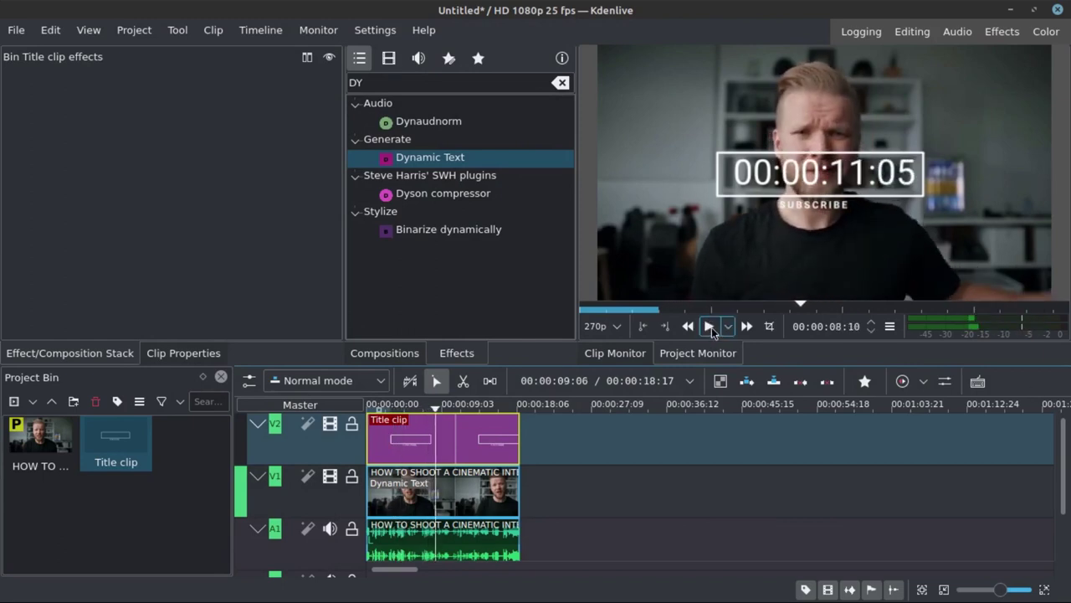